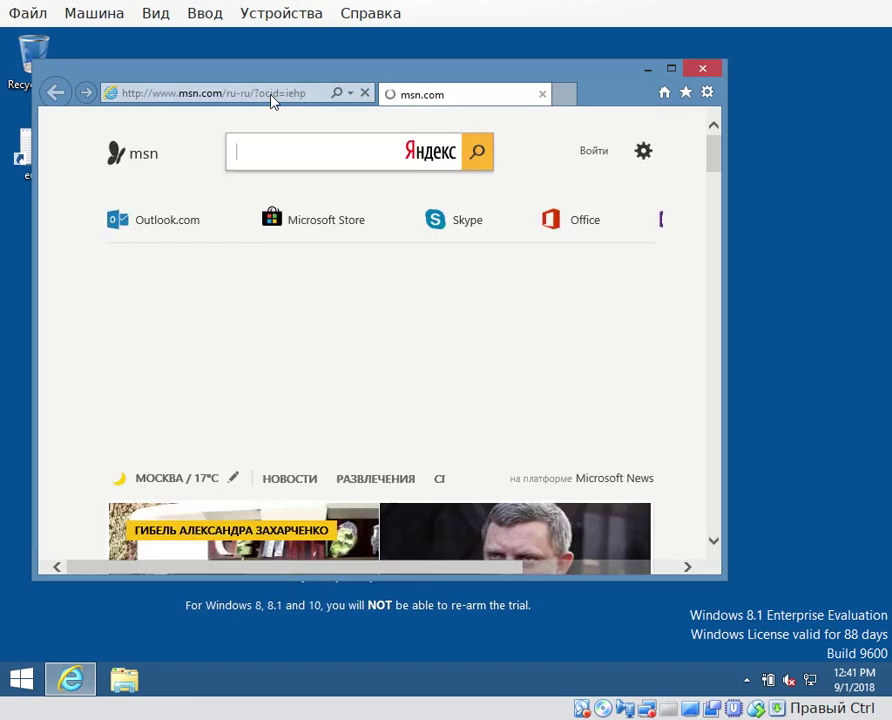
Step: Go to the python.org website
click(263, 92)
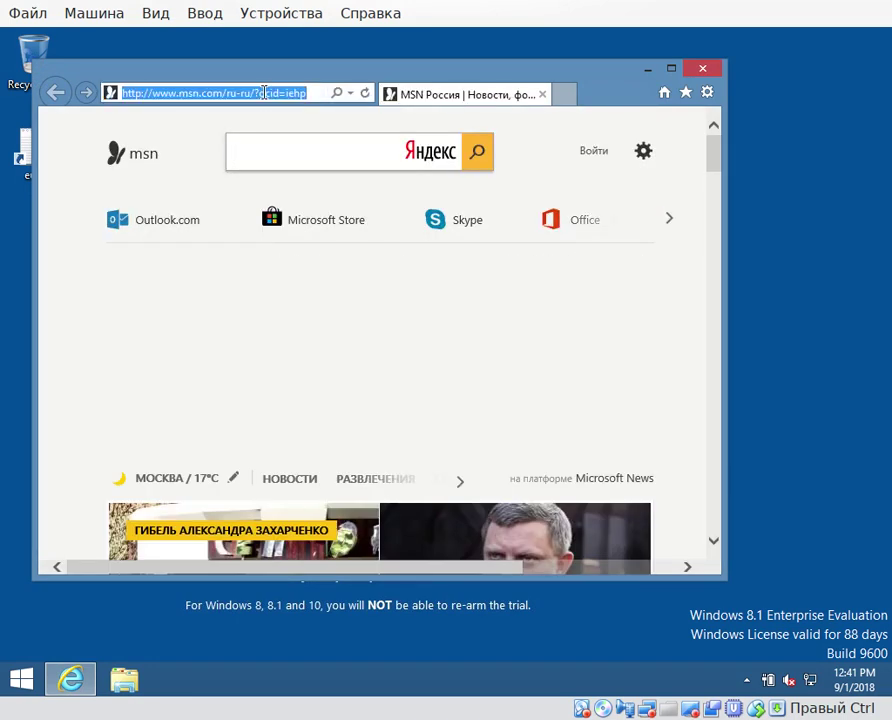
text(pyt)
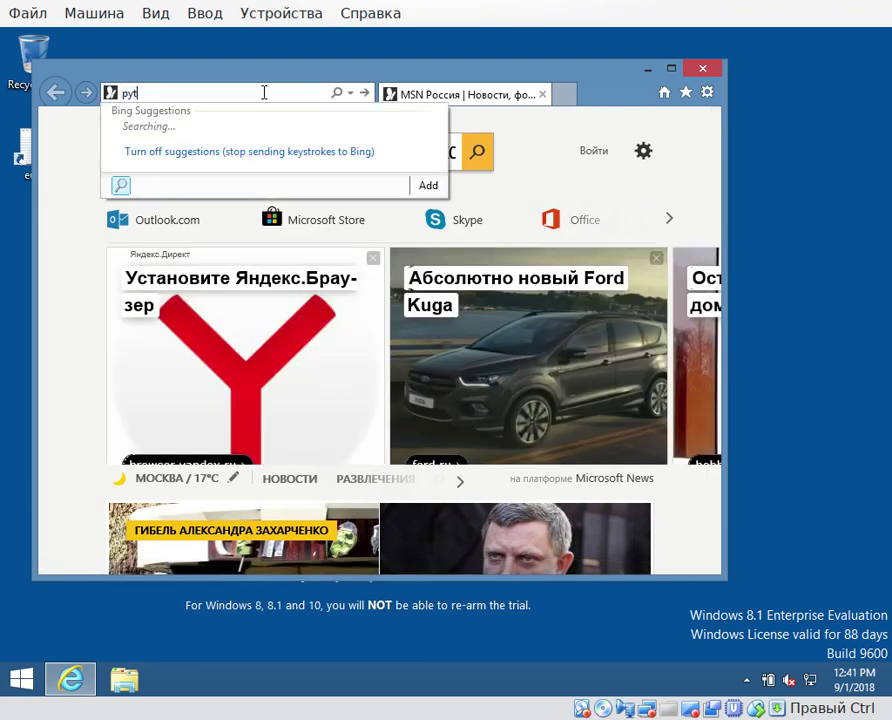
text(hon)
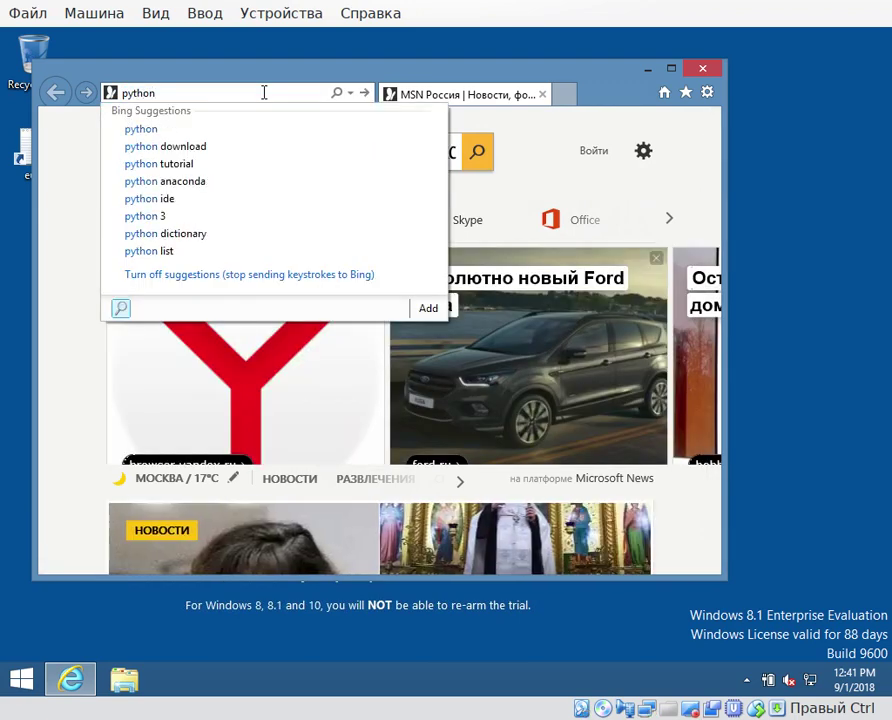
text(.org)
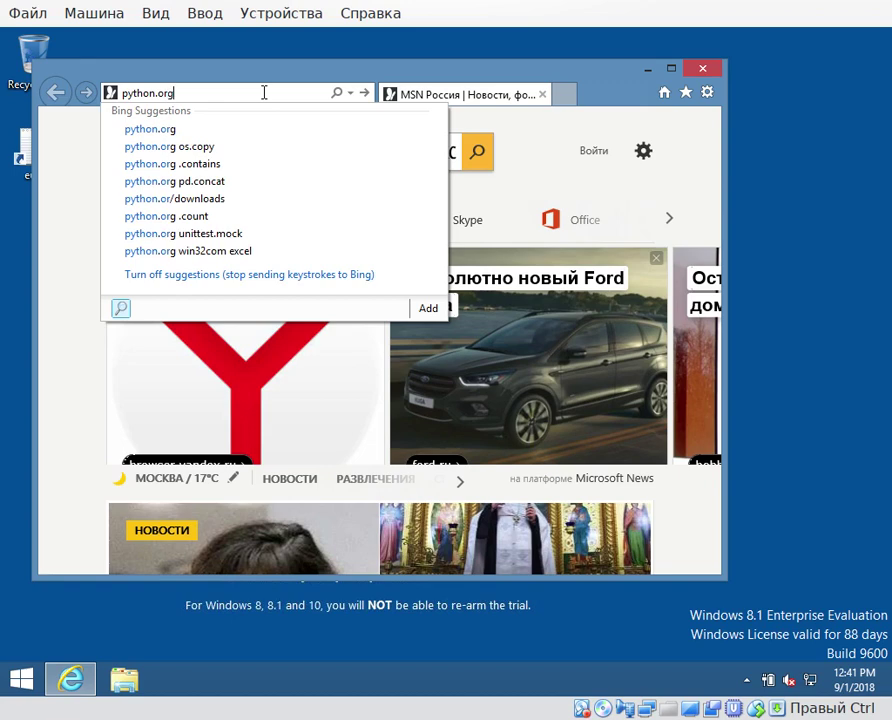
key(Return)
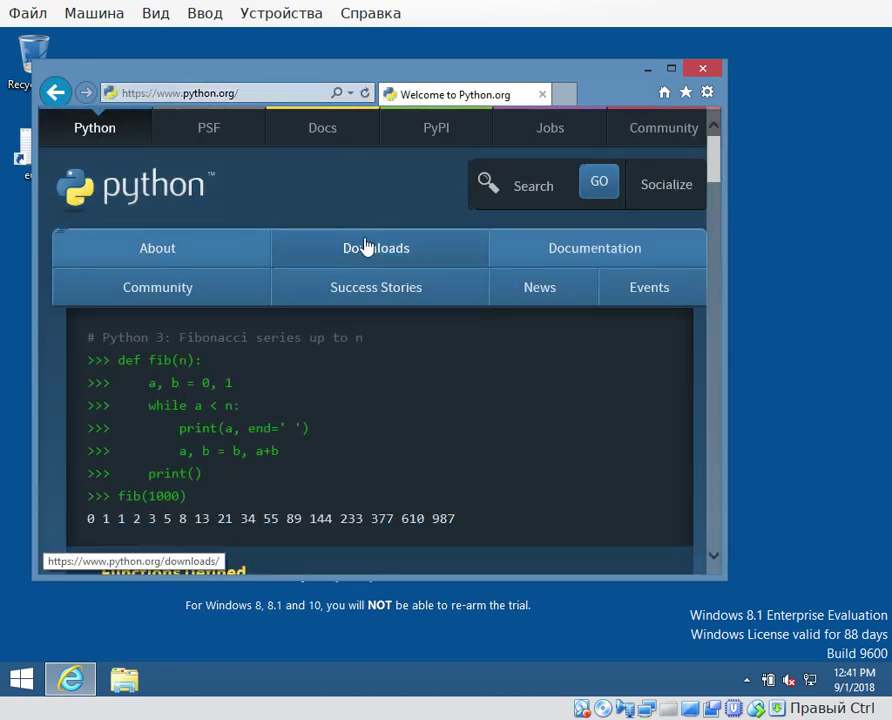
Step: Open the site's Downloads page and go to the Python 3.7.0 release page from there
click(365, 247)
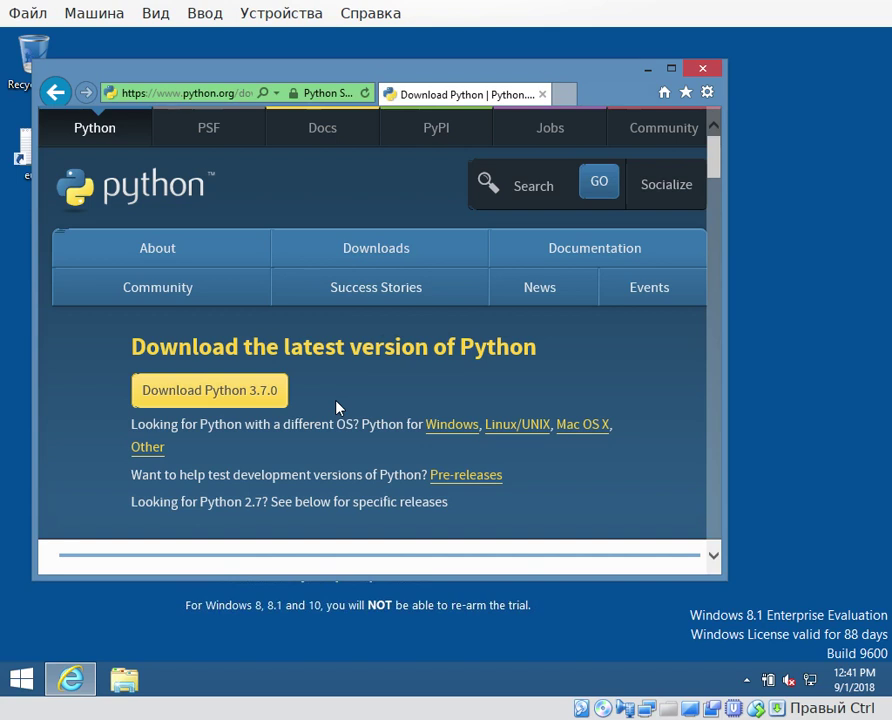
click(273, 401)
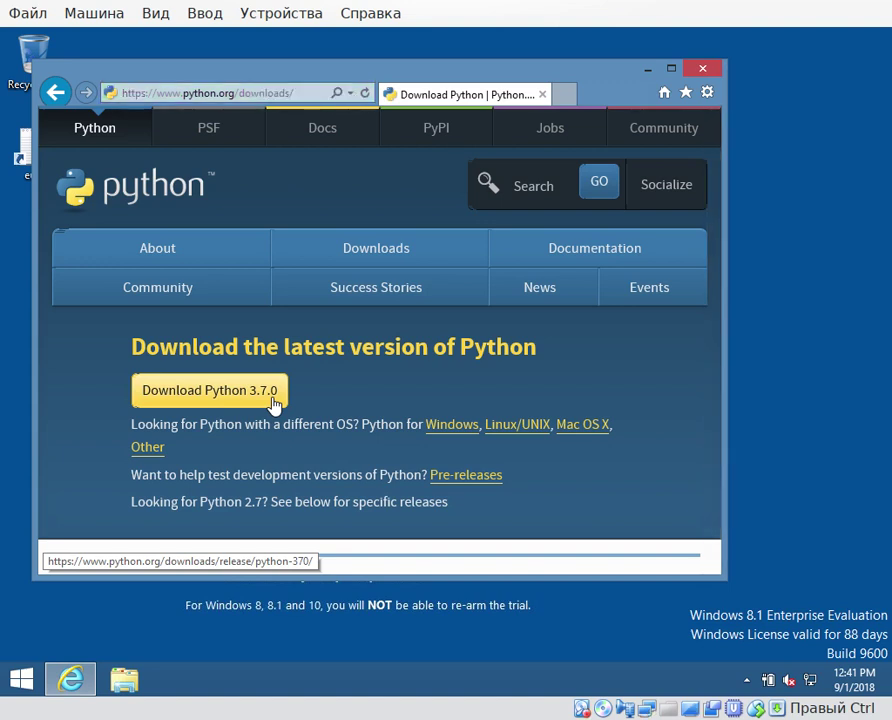
click(273, 401)
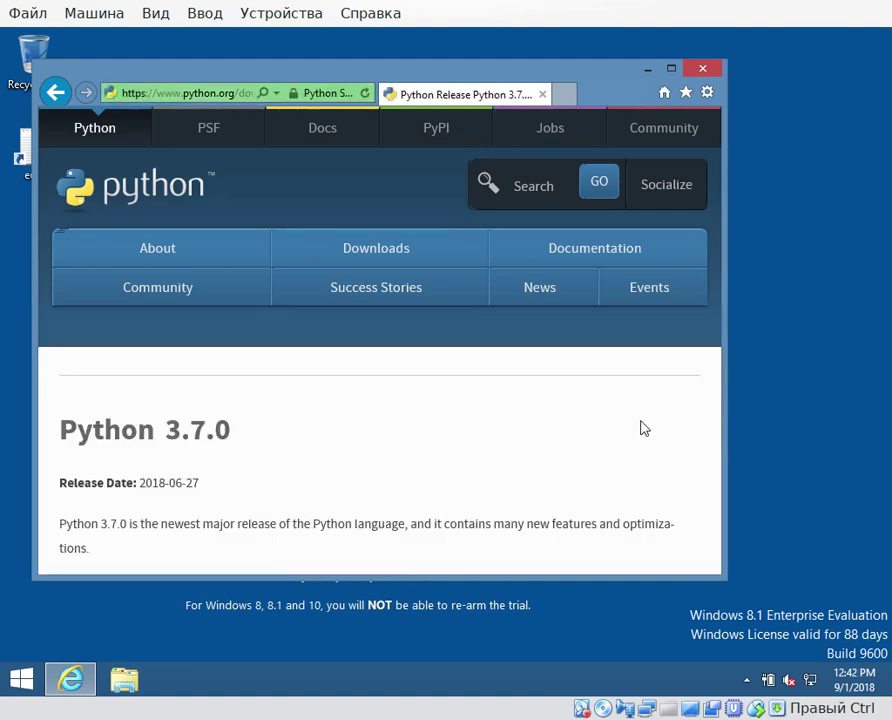
Step: Download and run the Windows x86 executable installer from the release's Files table
scroll(665, 328, down, 3)
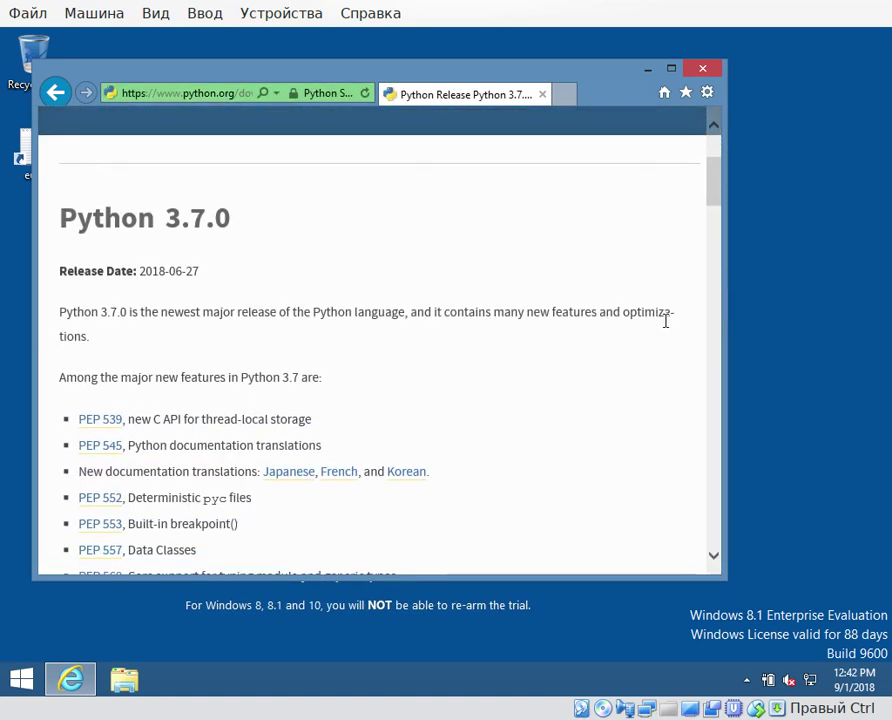
scroll(668, 328, down, 3)
scroll(664, 326, down, 4)
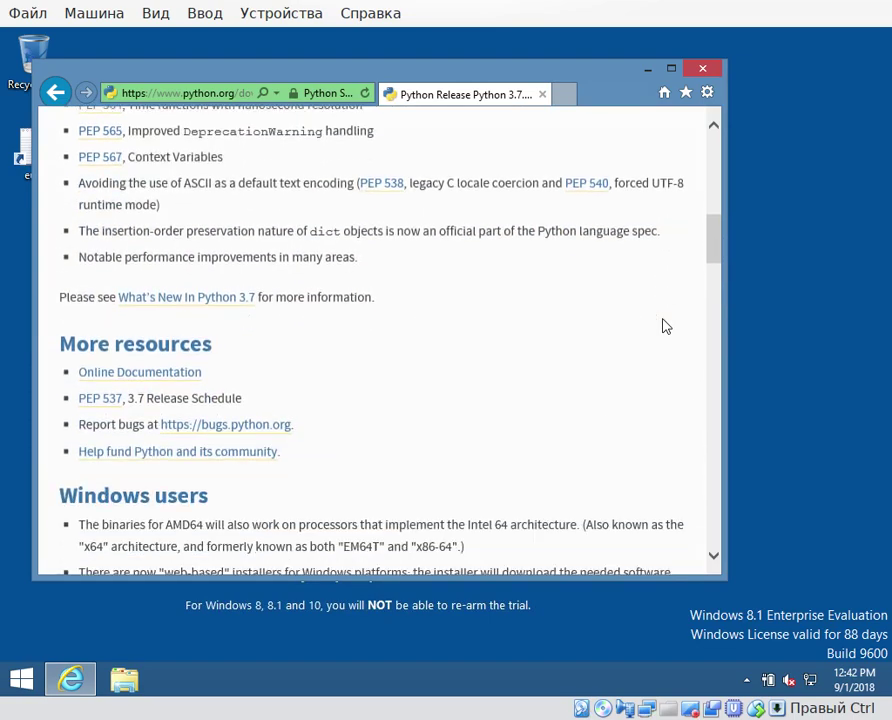
scroll(659, 324, down, 10)
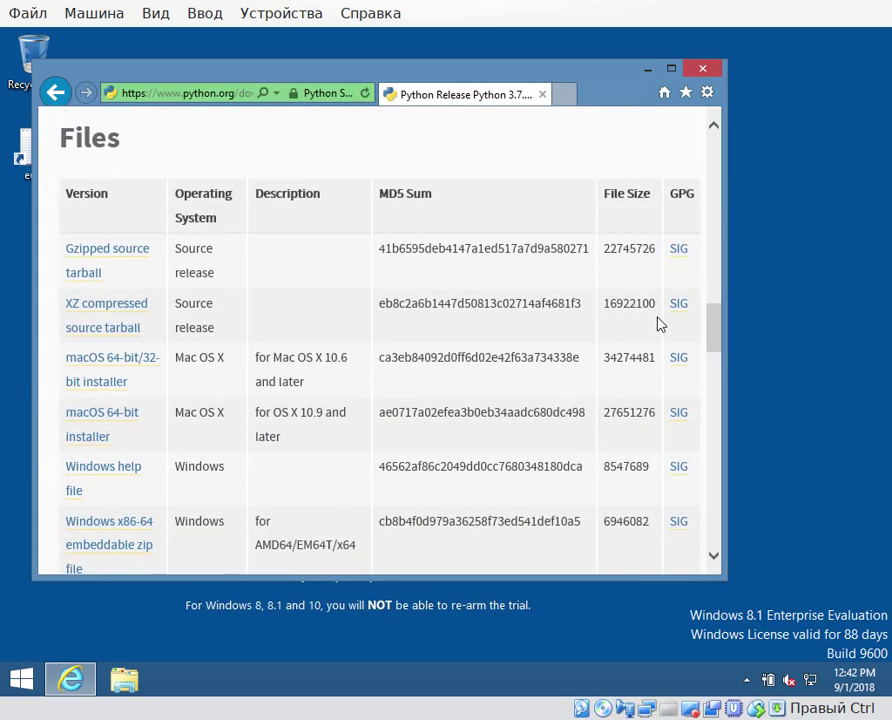
scroll(658, 325, down, 2)
scroll(658, 325, up, 1)
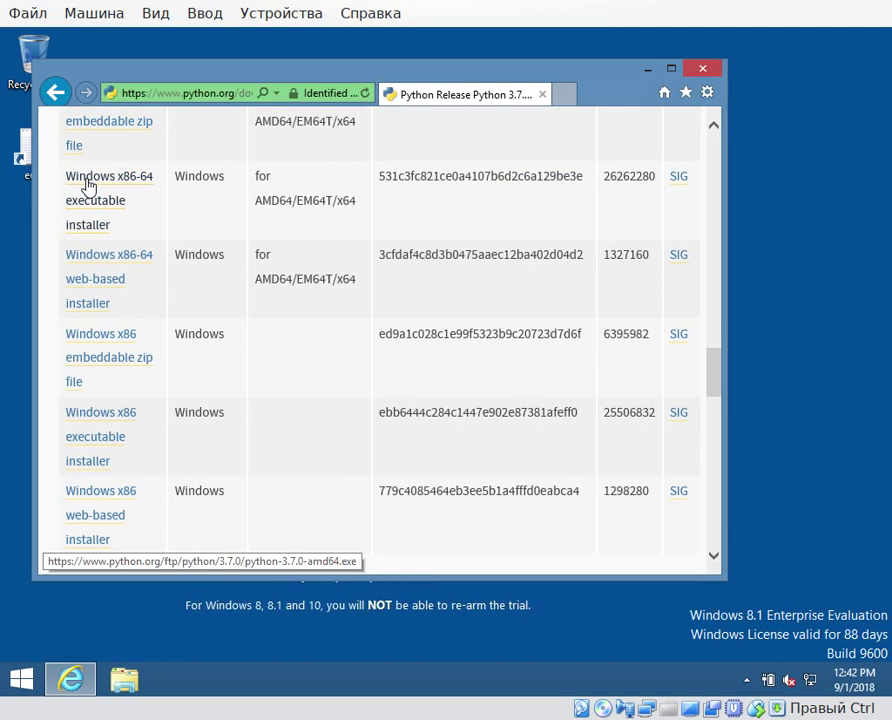
scroll(296, 396, down, 3)
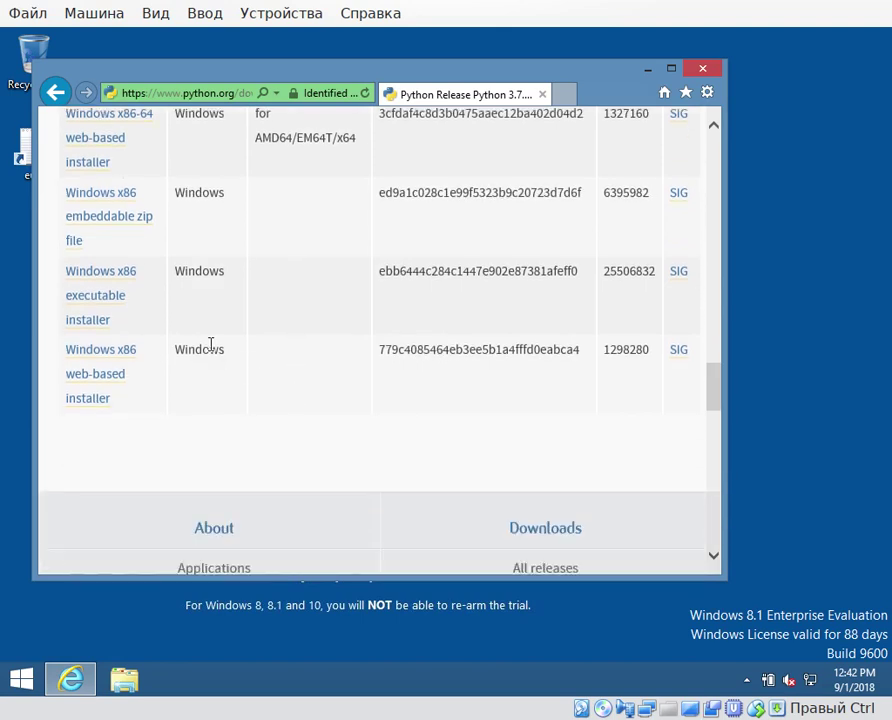
click(118, 304)
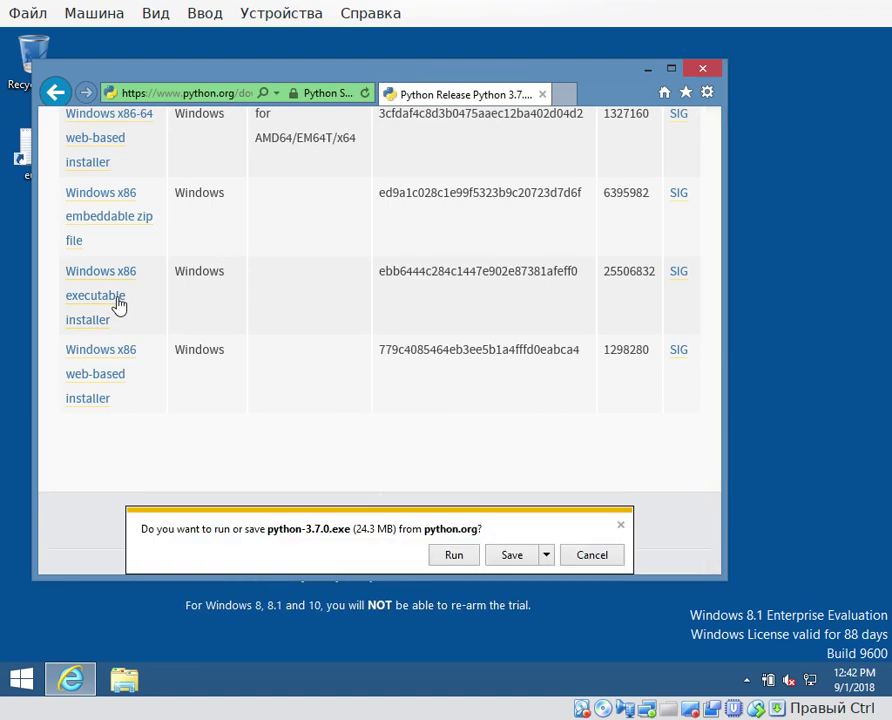
click(452, 558)
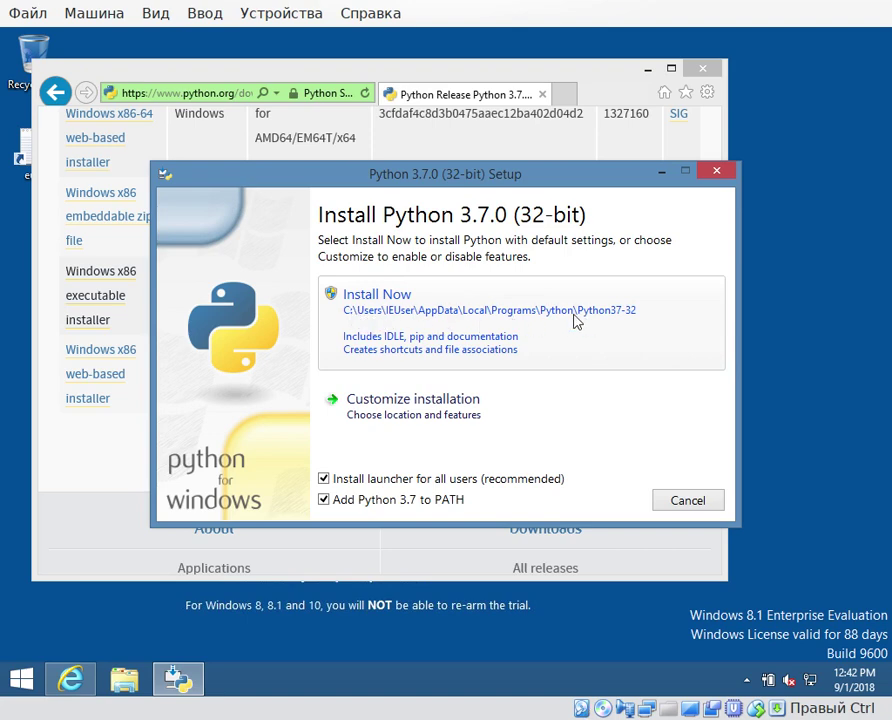
Step: Install Python 3.7.0 with default settings and Add Python 3.7 to PATH enabled, allow the system changes, and close the finished setup
click(405, 315)
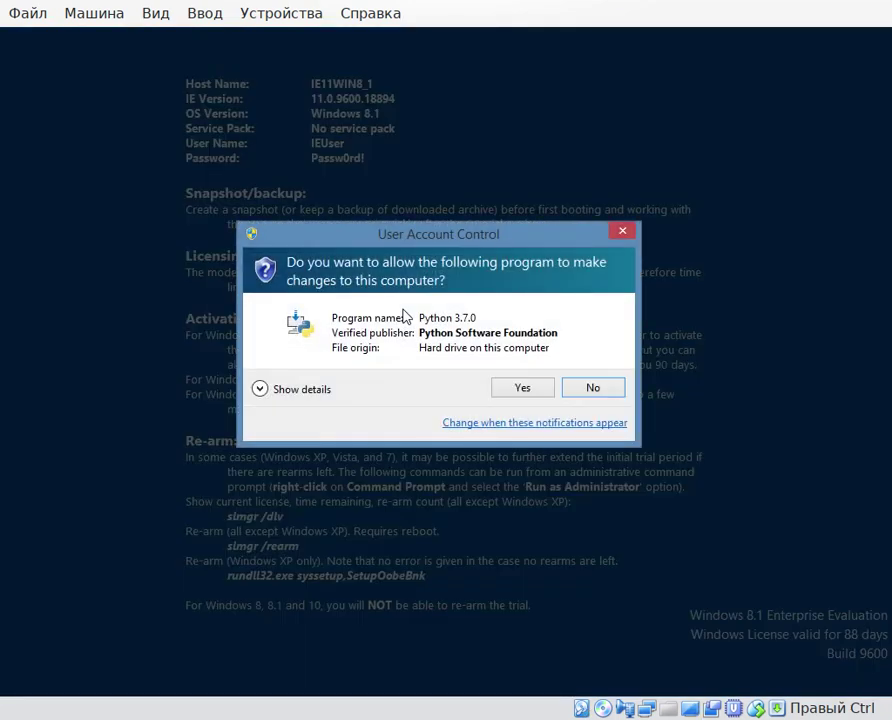
click(516, 392)
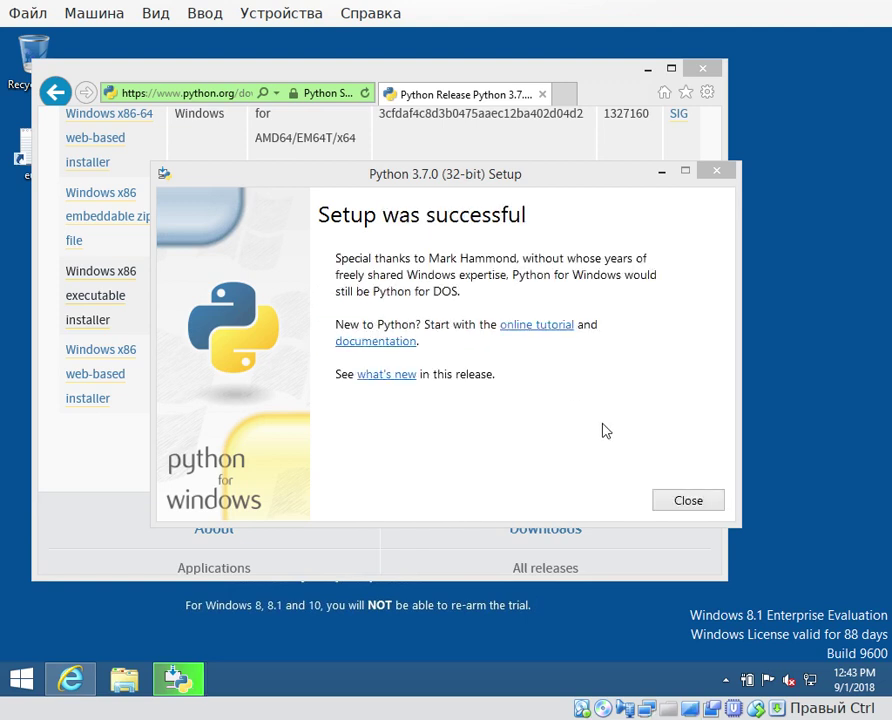
click(688, 501)
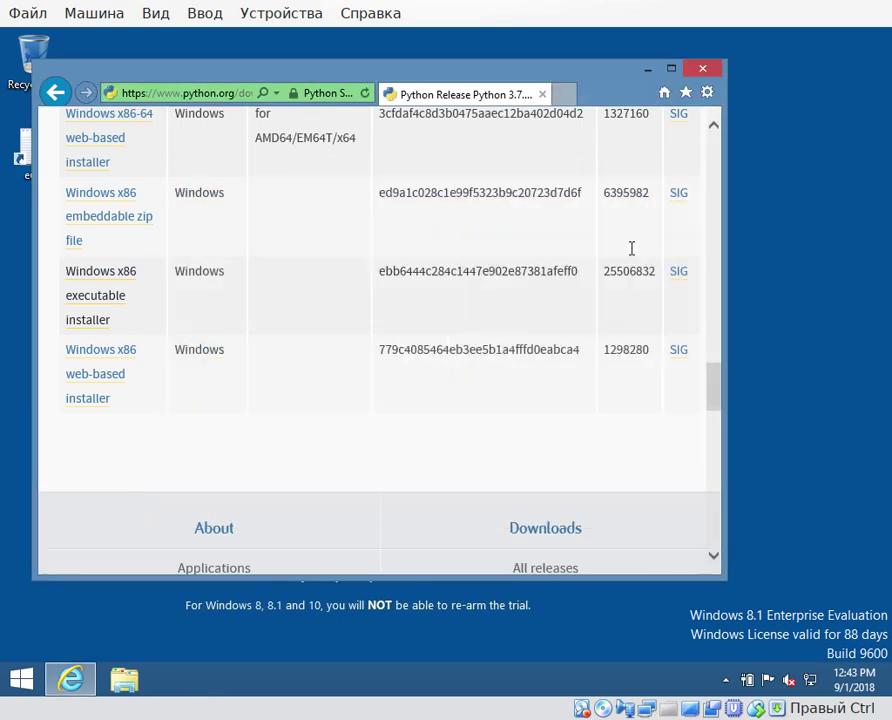
Step: Close the browser and launch Python 3.7 (32-bit) from the full app list sorted by date installed
click(706, 76)
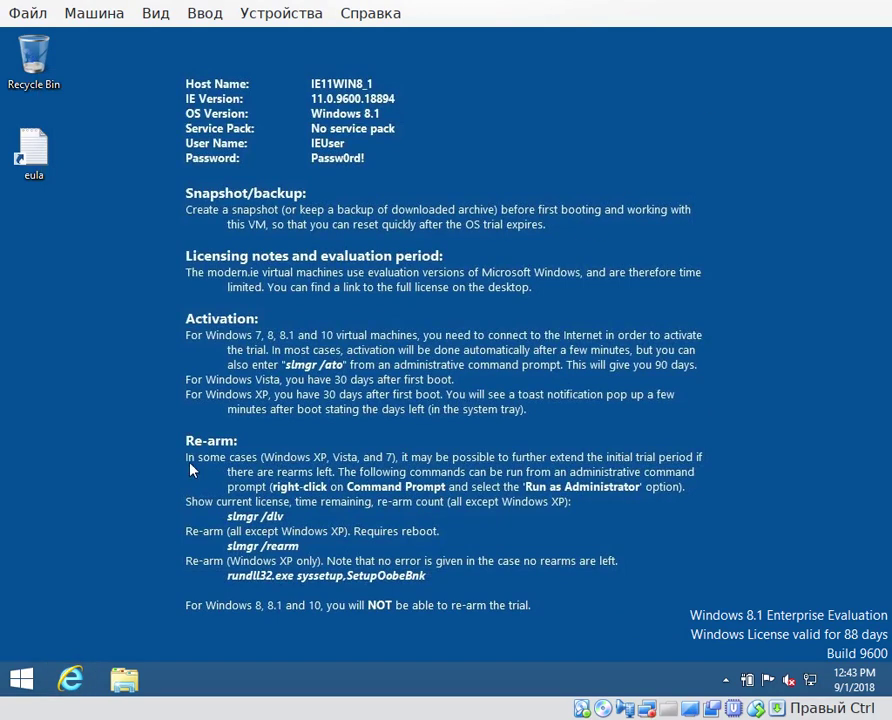
click(22, 678)
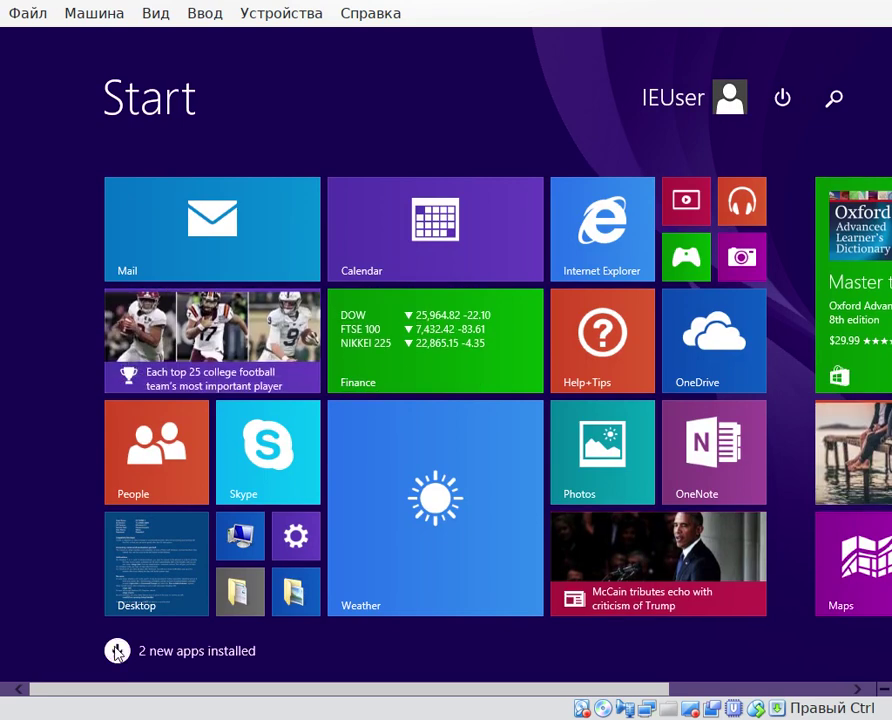
click(117, 651)
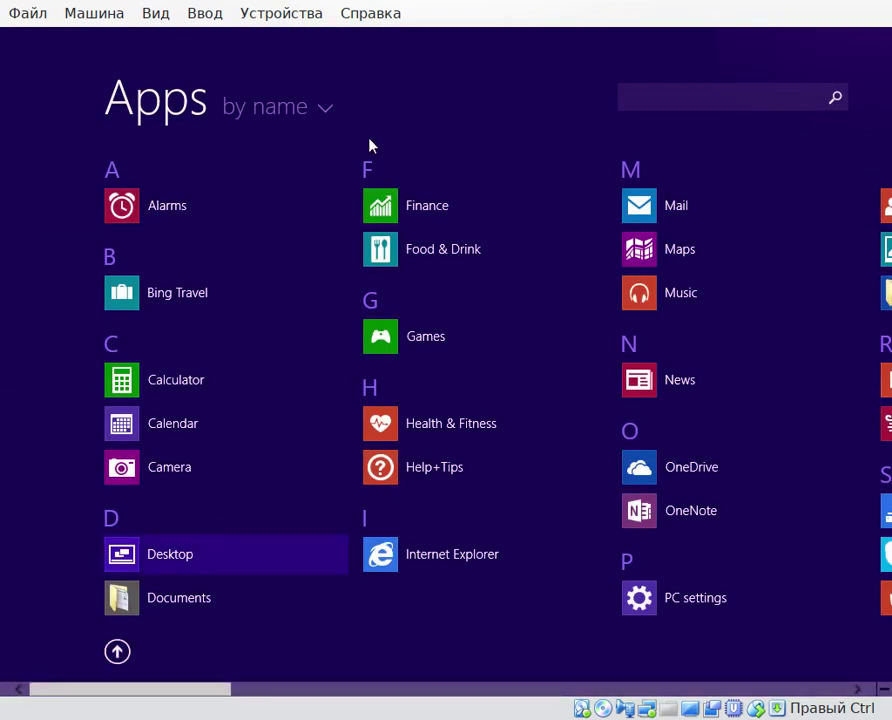
click(324, 120)
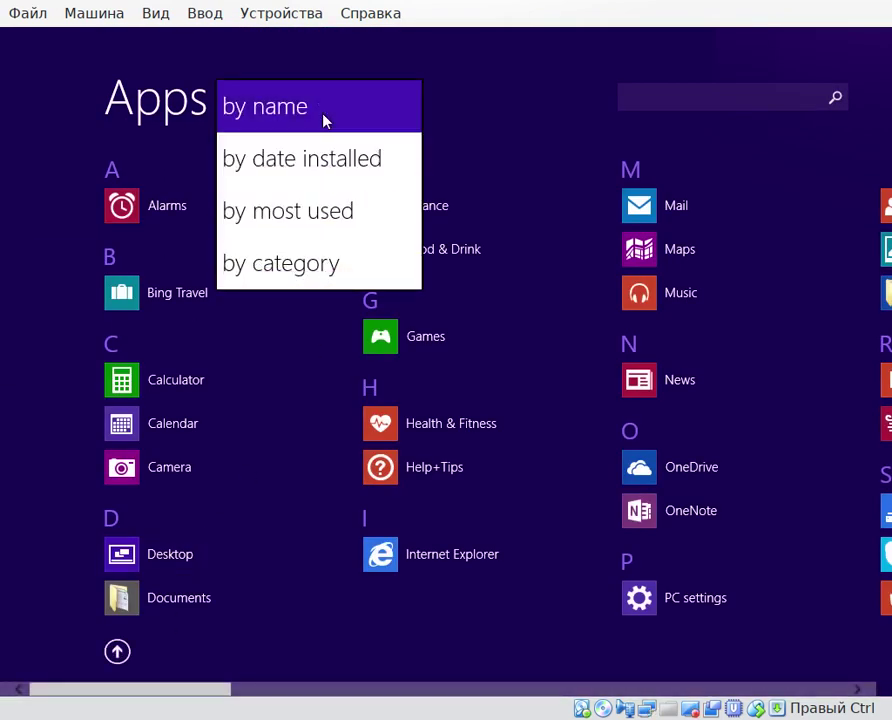
click(314, 167)
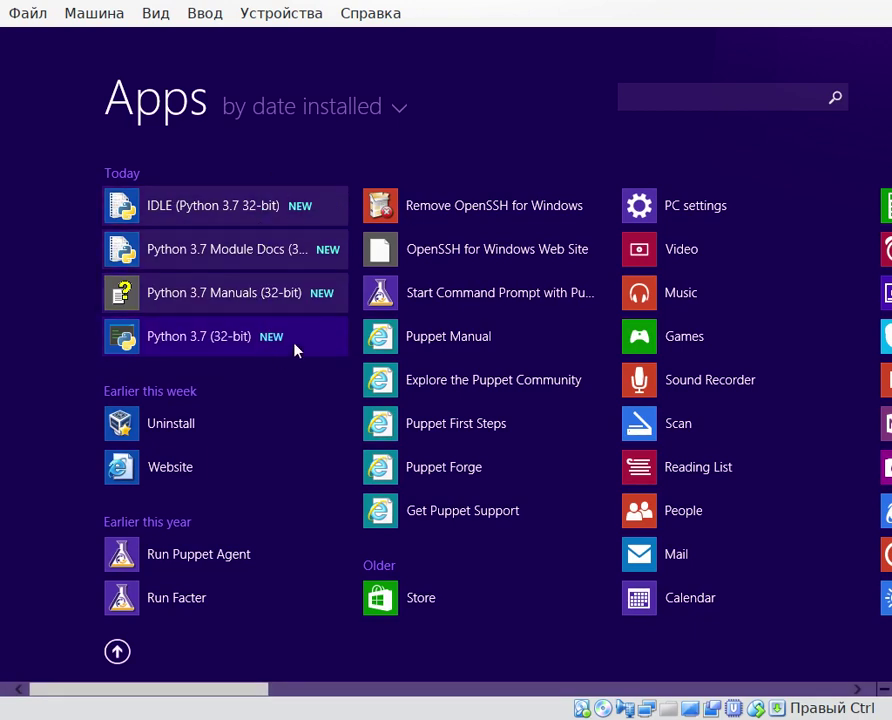
click(243, 345)
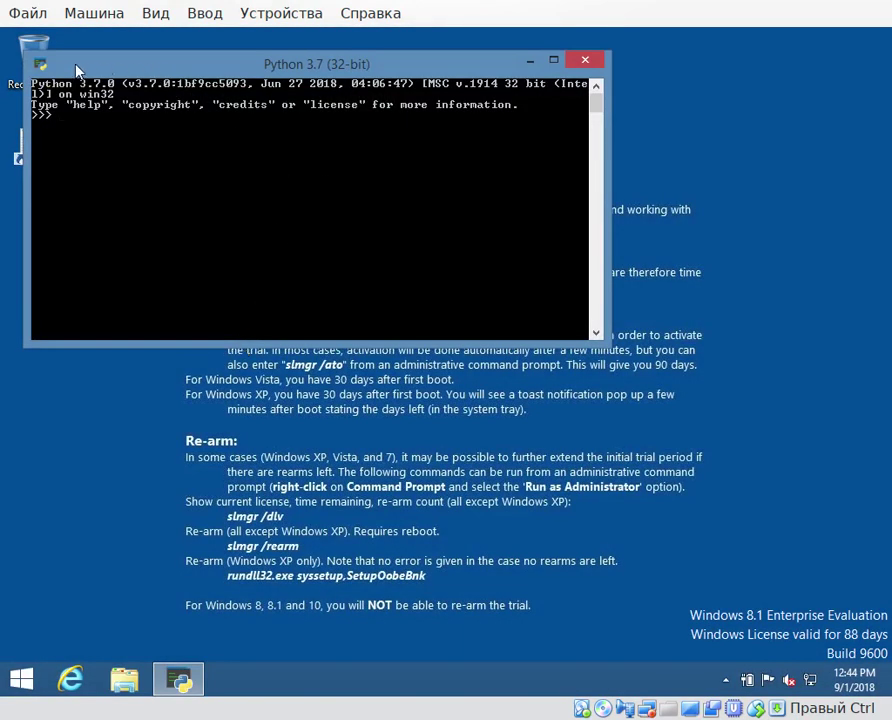
Step: Set the Python console's font to Lucida Console, size 18, in its properties
click(40, 66)
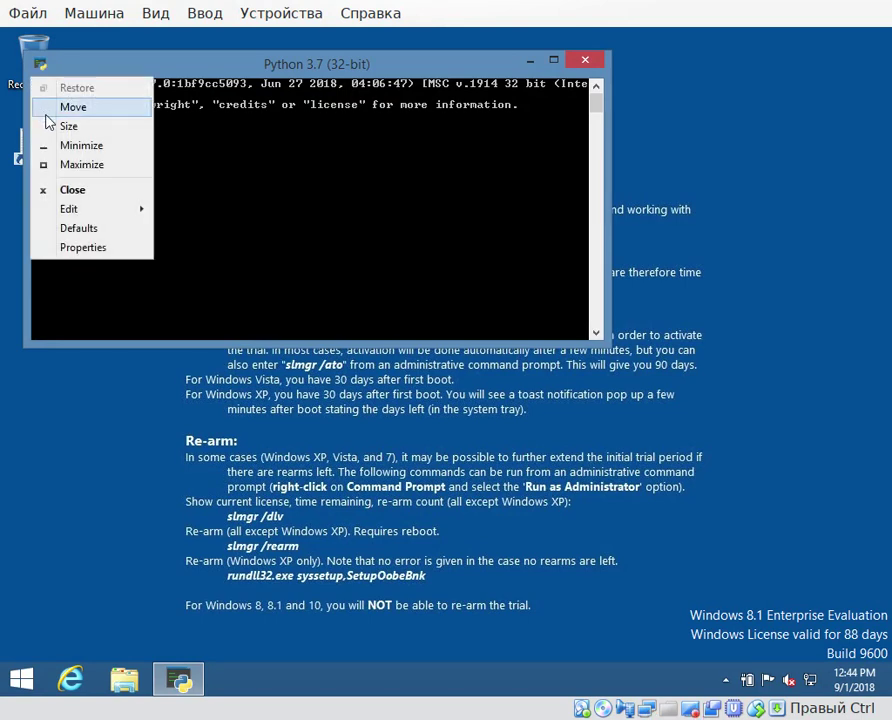
click(90, 248)
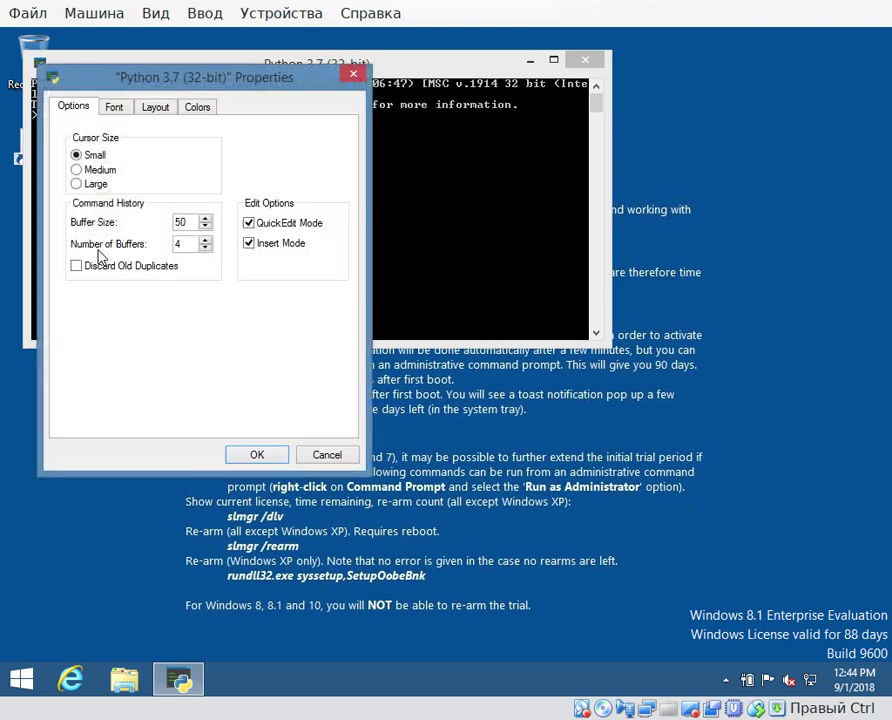
click(117, 107)
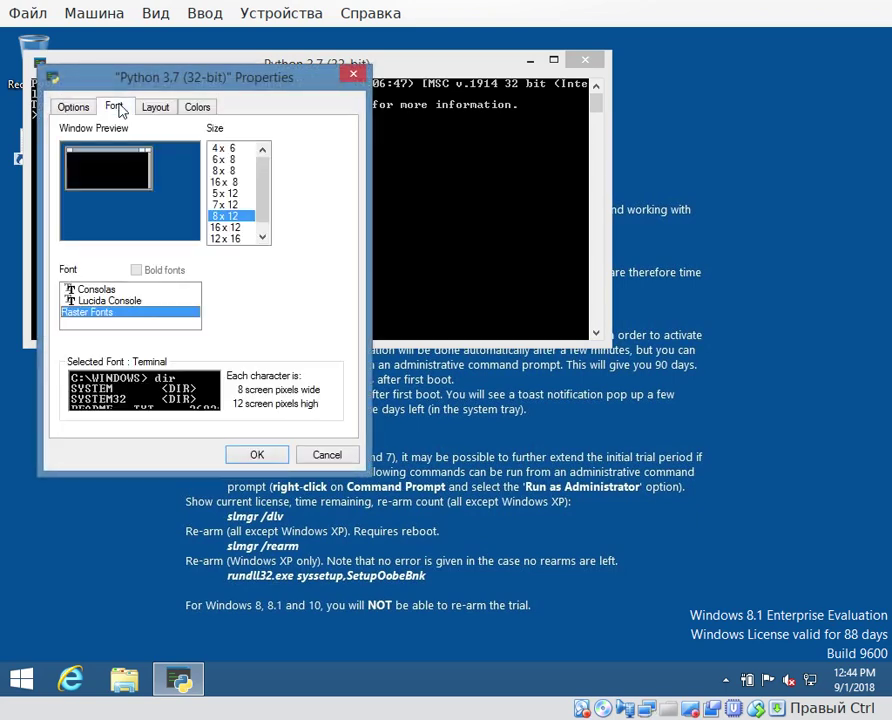
click(123, 302)
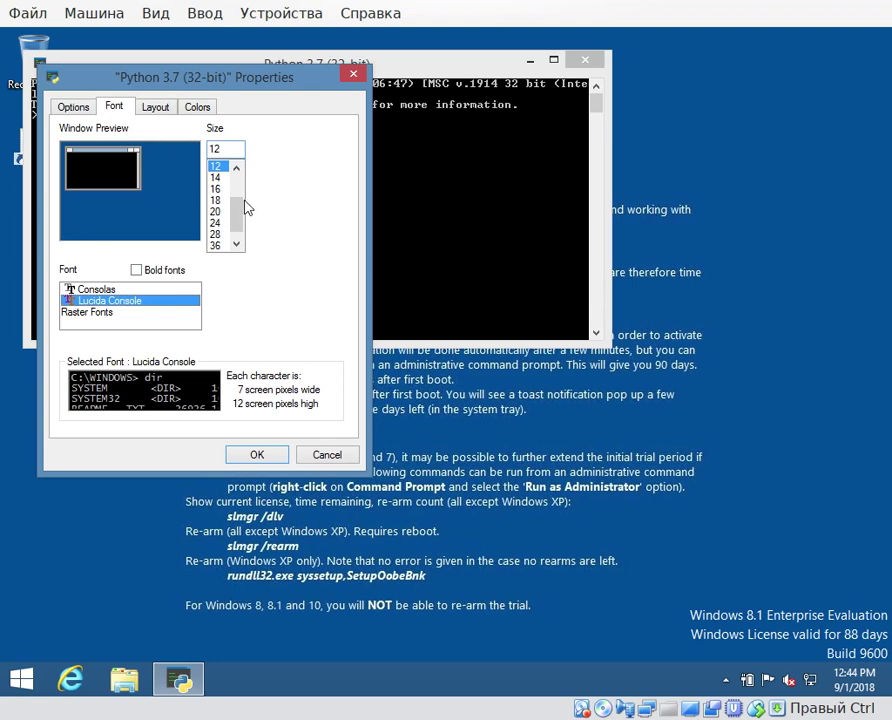
click(216, 201)
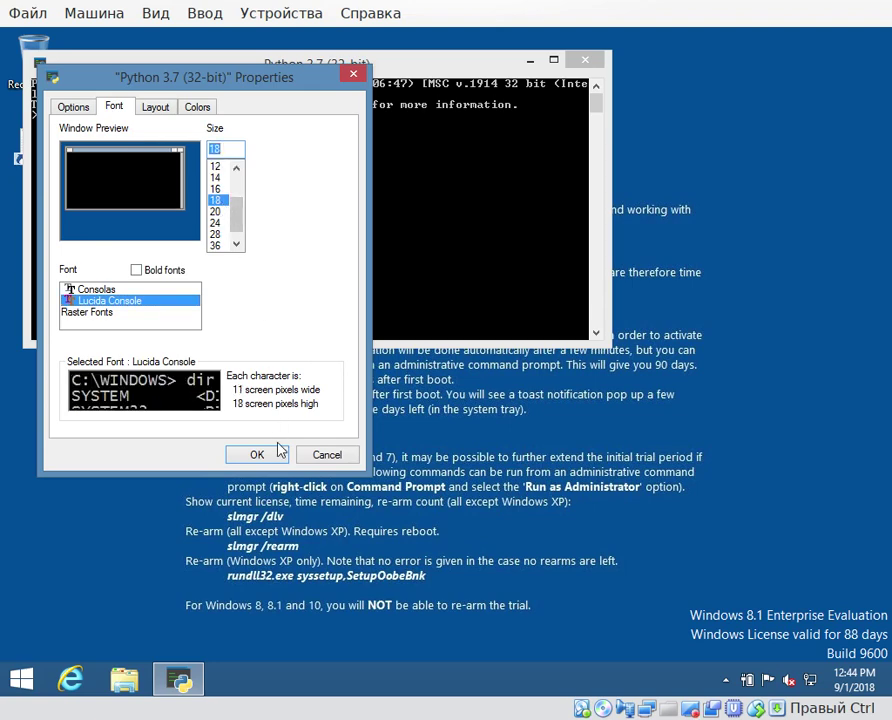
click(257, 455)
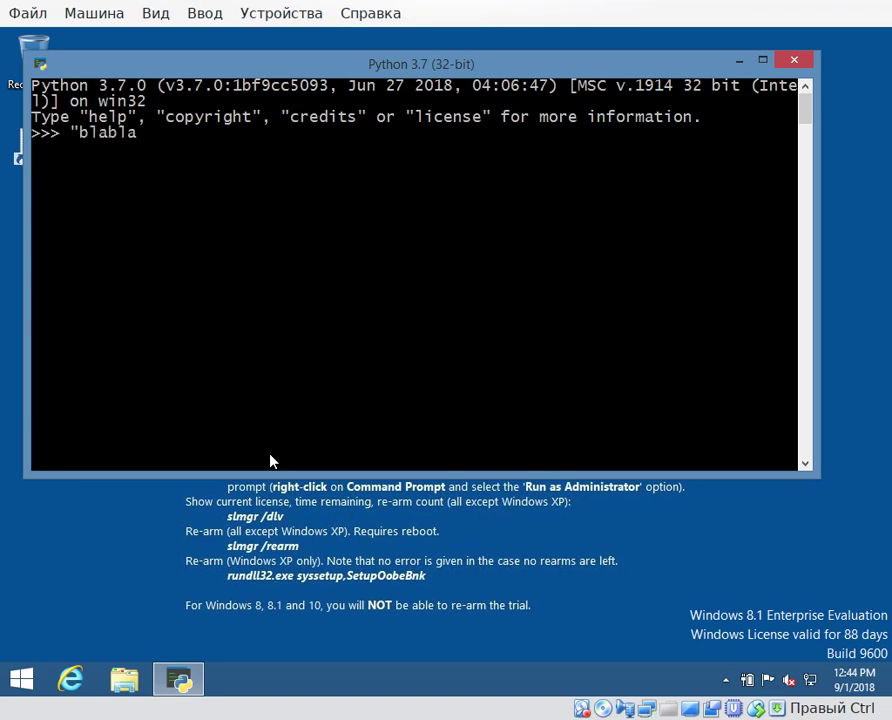
Step: Test the Python console by evaluating "blabla" and running help(), and close it
key(Return)
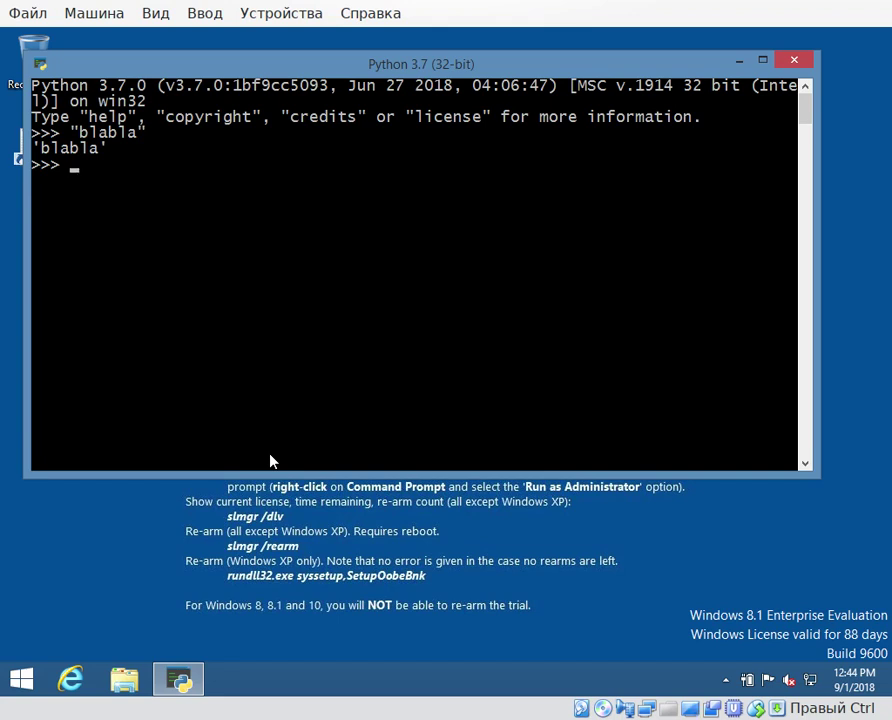
text(help())
key(Return)
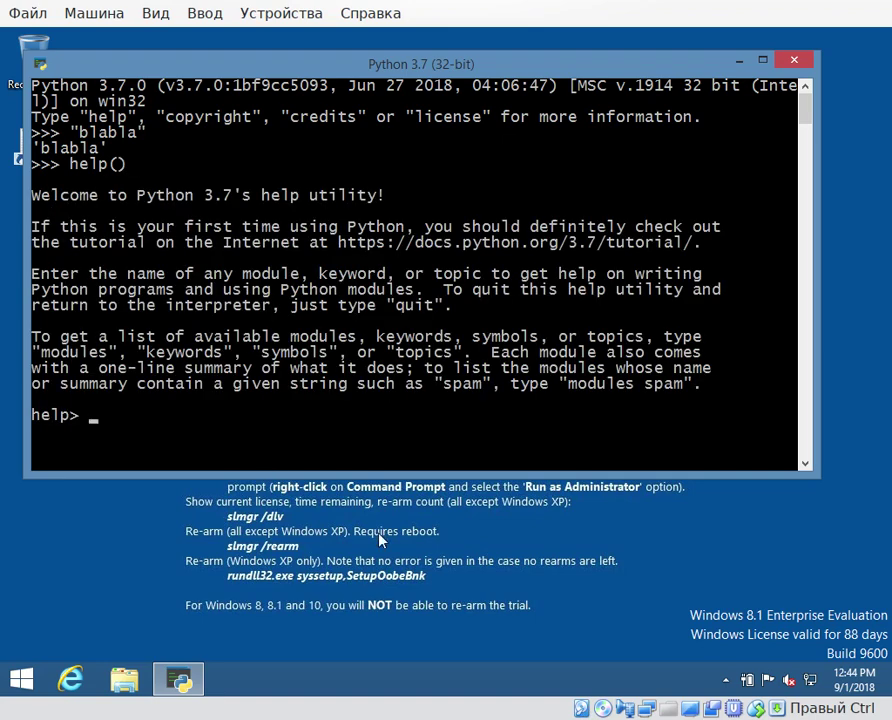
click(808, 64)
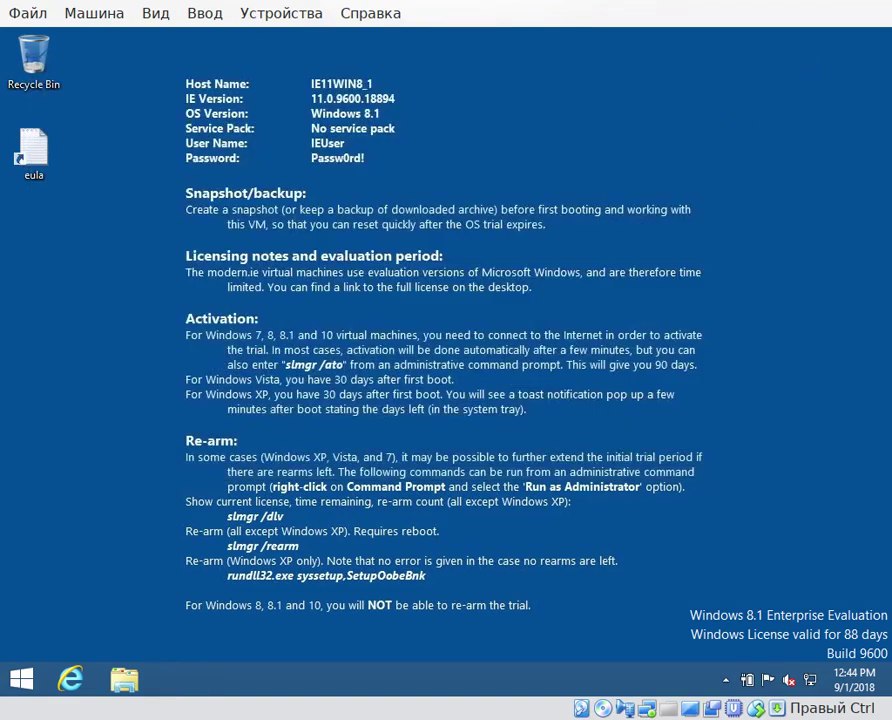
Step: Launch Python 3.7 Manuals (32-bit) from the full app list and look through The Python Tutorial's table of contents
click(20, 681)
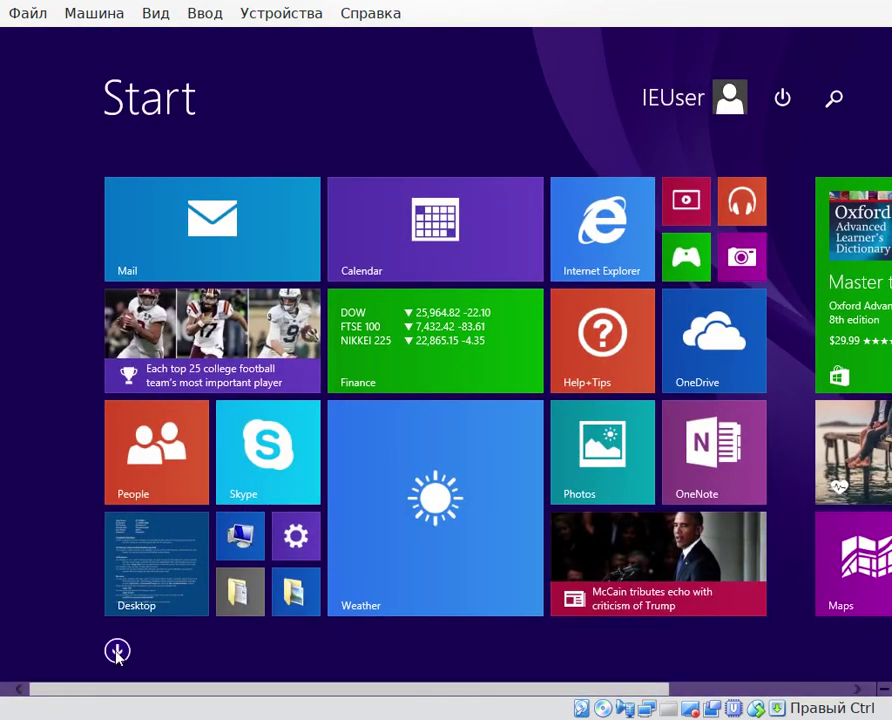
click(116, 654)
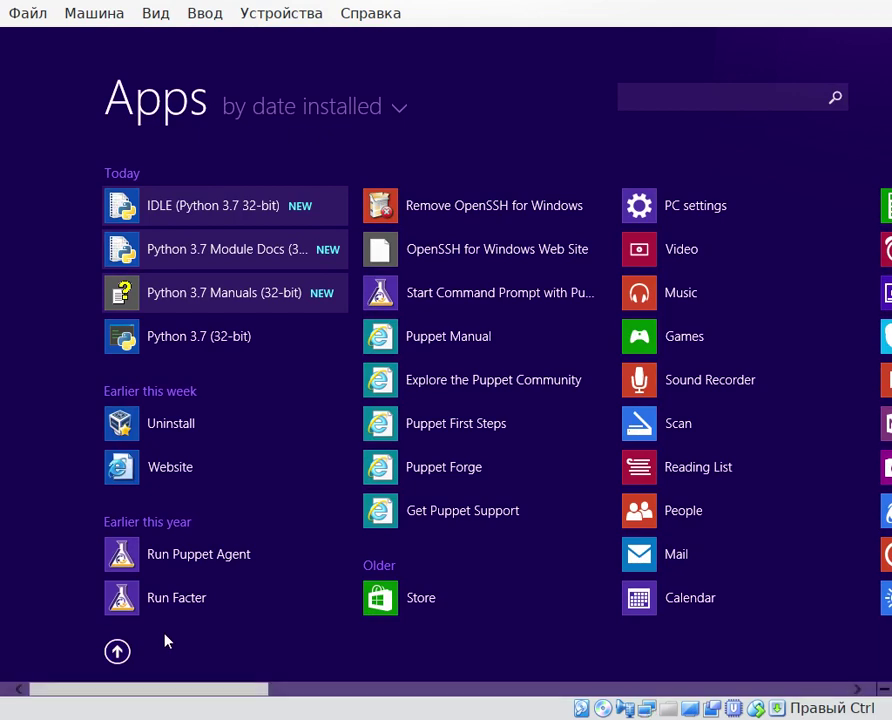
click(234, 293)
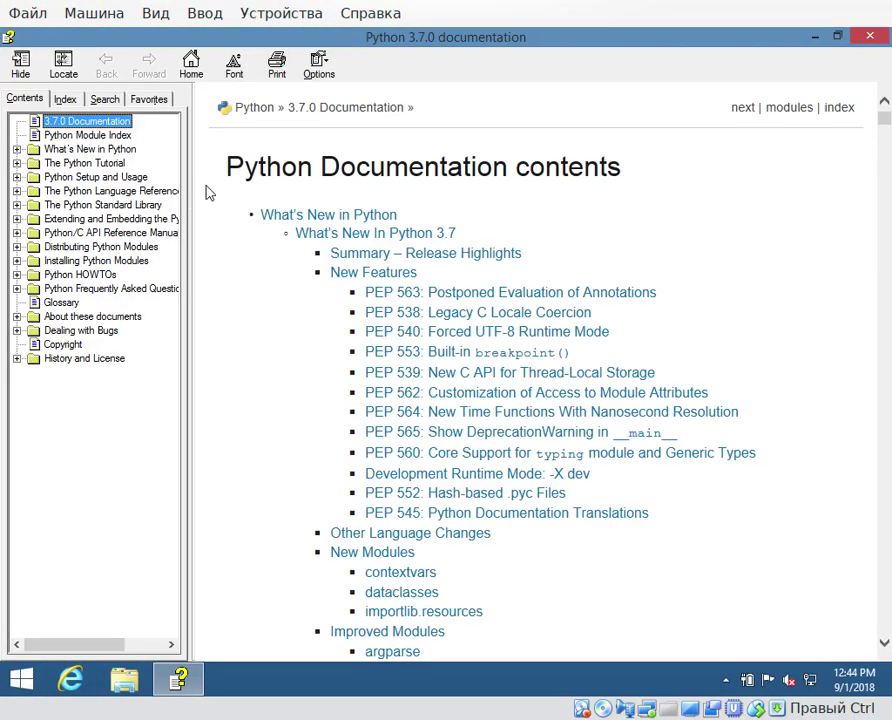
click(115, 166)
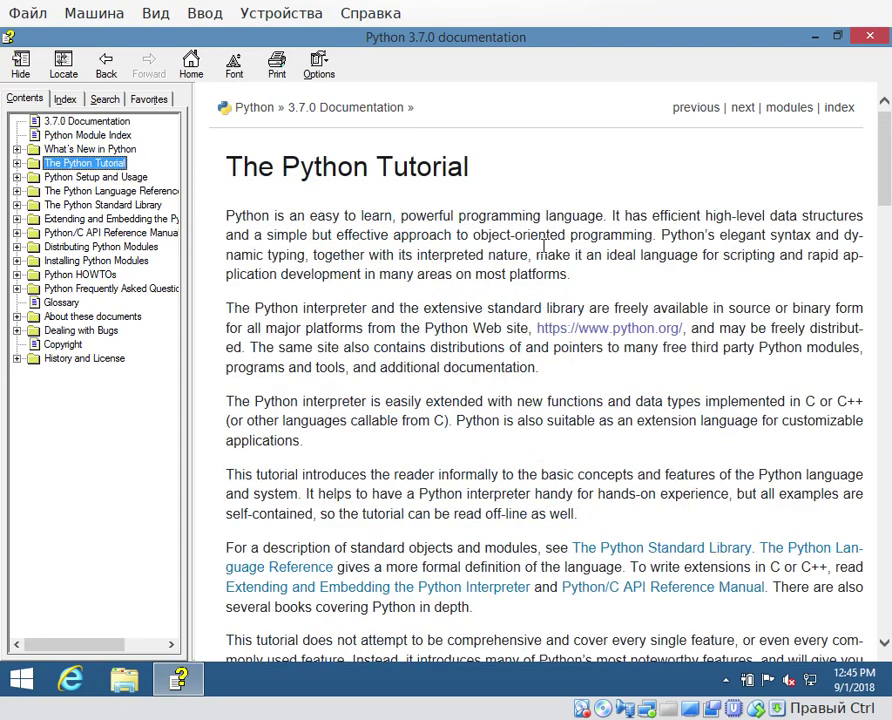
click(888, 152)
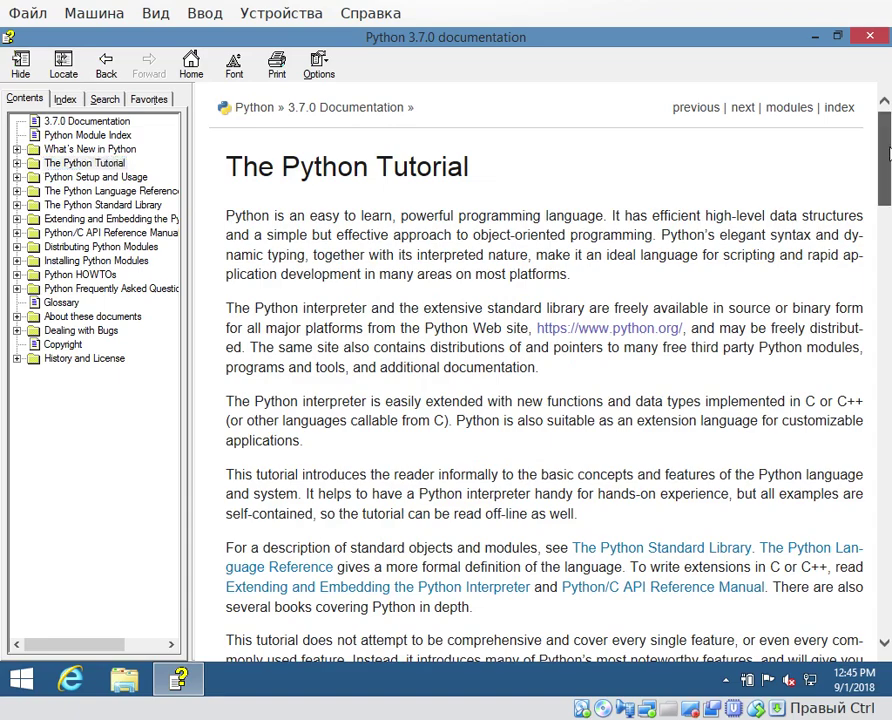
drag(888, 152, 852, 244)
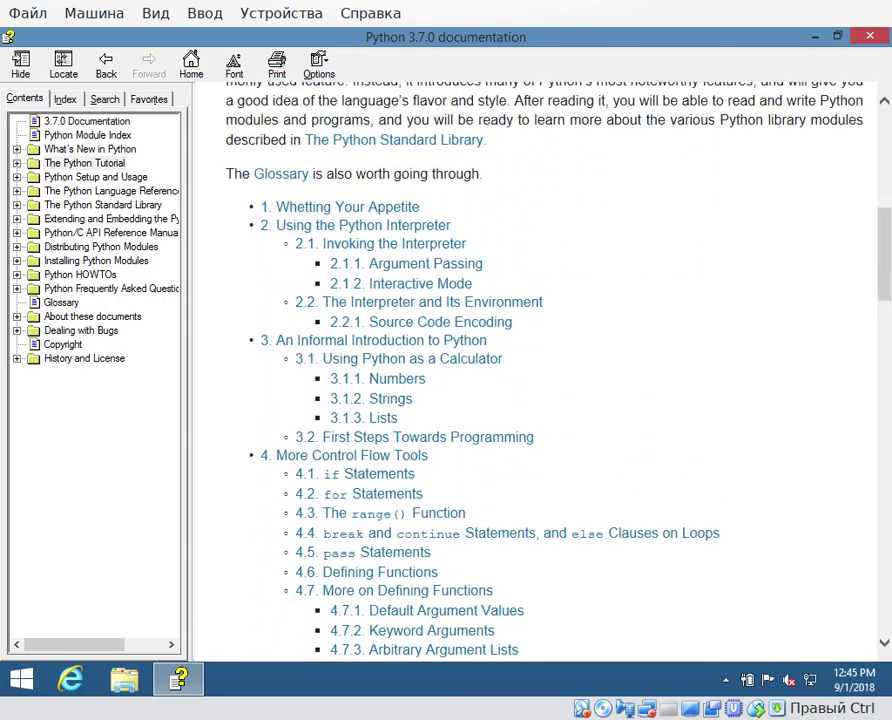
Step: Browse The Python Standard Library and The Python Language Reference in the manual, and open section 2.4 Literals
click(140, 205)
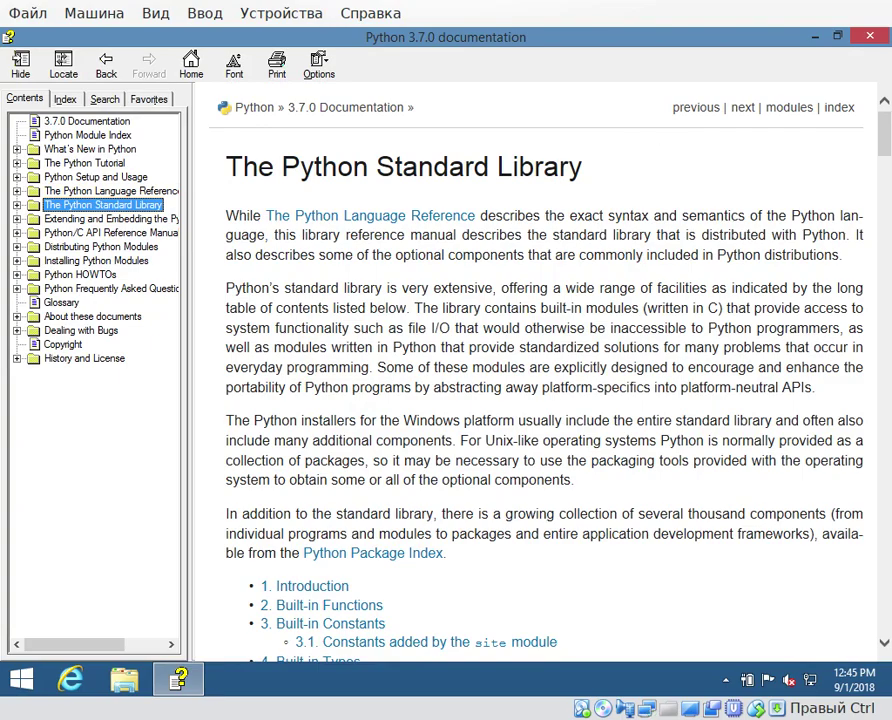
mouse_move(885, 140)
mouse_down()
mouse_move(882, 212)
mouse_move(868, 236)
mouse_move(878, 135)
mouse_up()
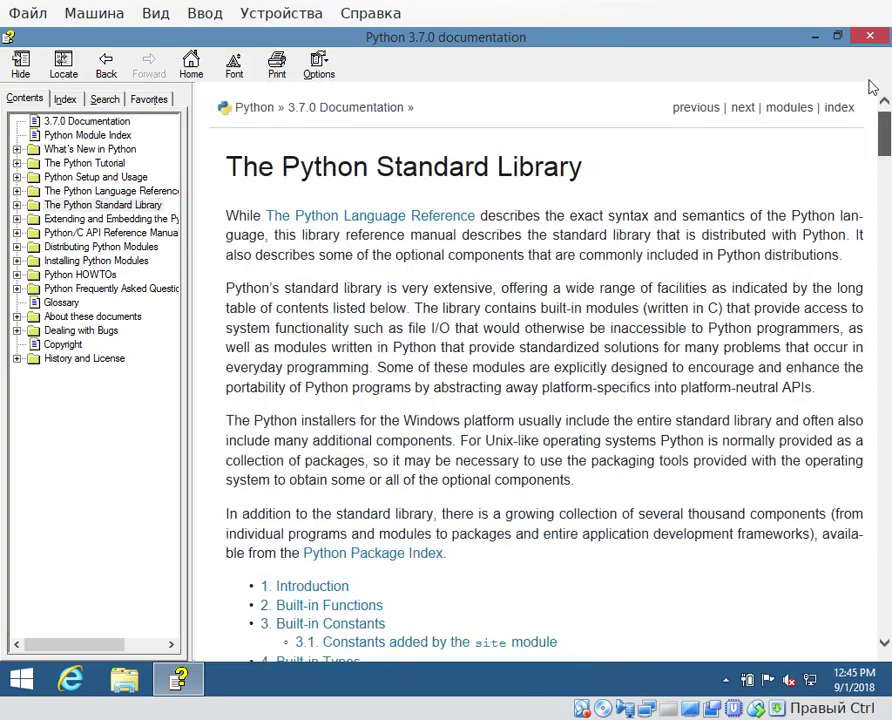
click(151, 195)
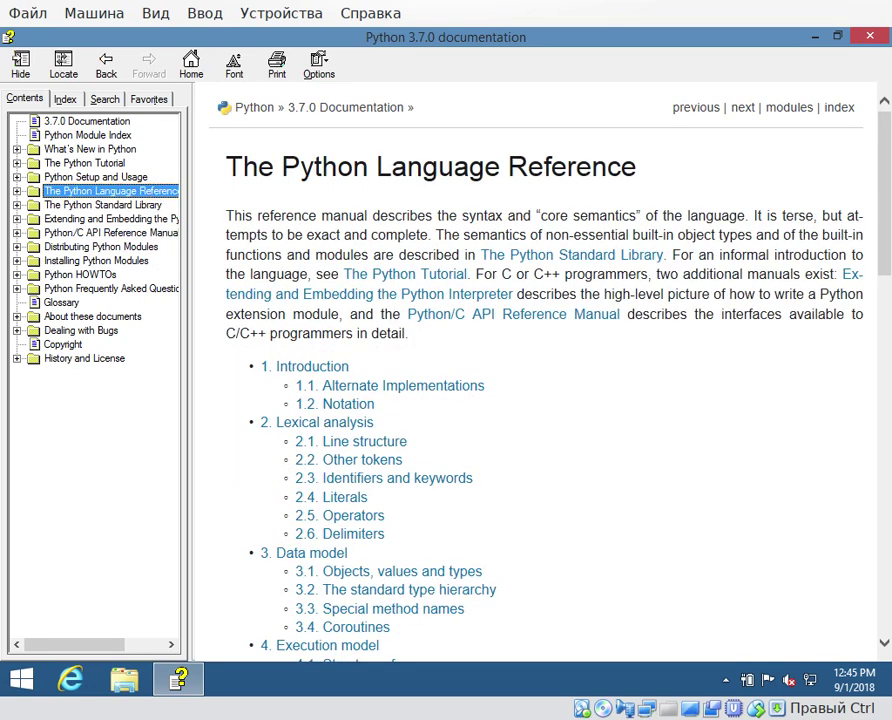
drag(889, 201, 884, 246)
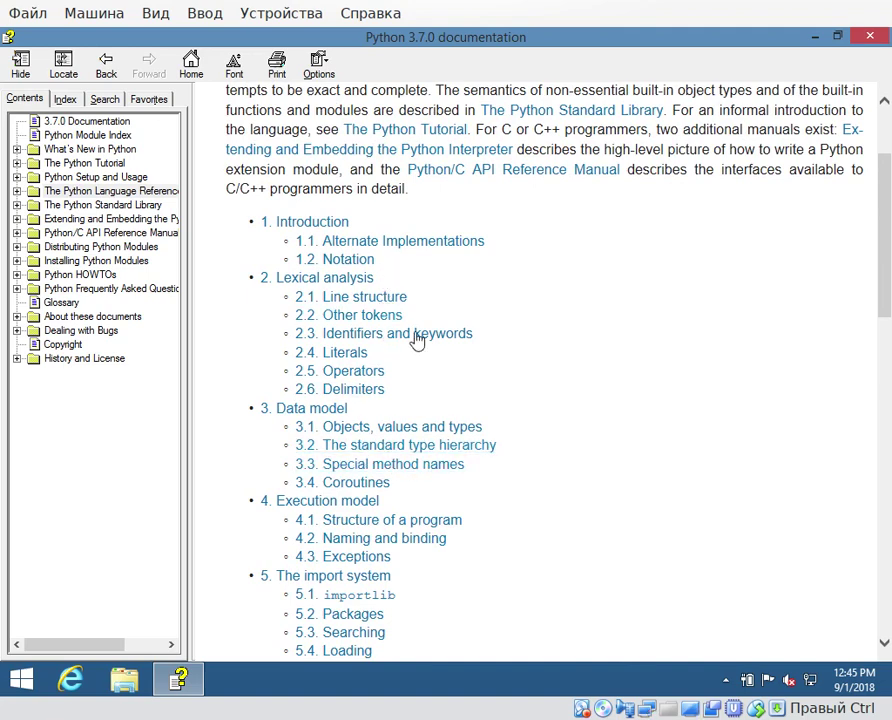
click(349, 353)
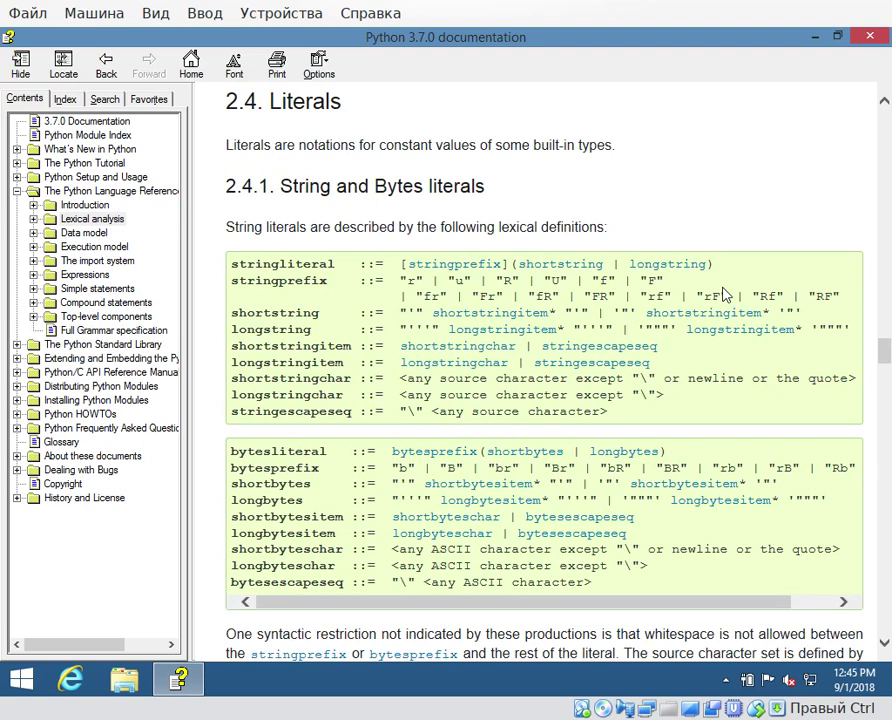
Step: Look through the Python Module Index and close the documentation
click(122, 138)
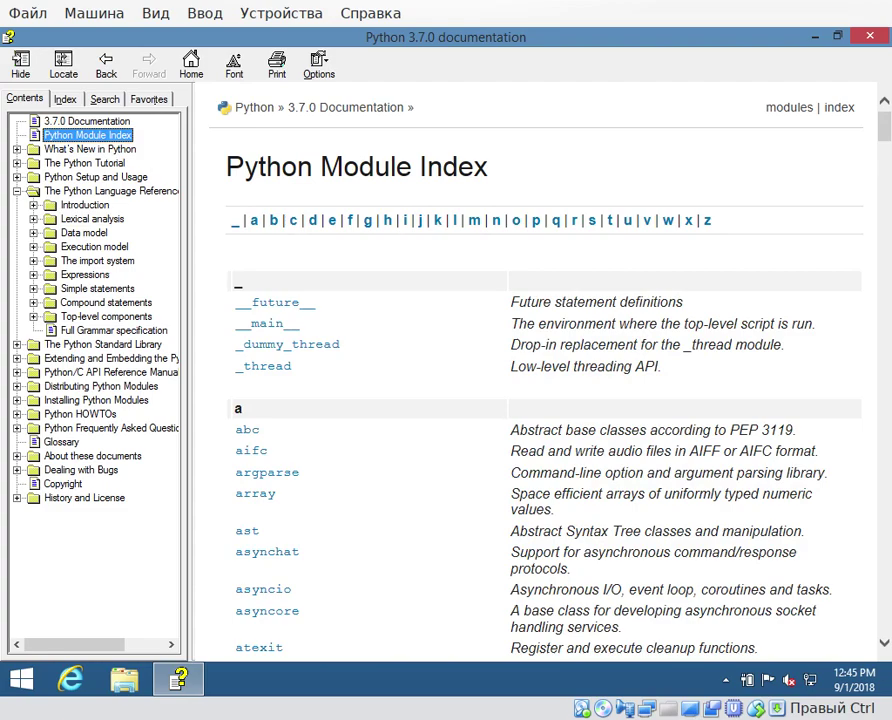
mouse_move(888, 131)
mouse_down()
mouse_move(885, 197)
mouse_move(887, 124)
mouse_up()
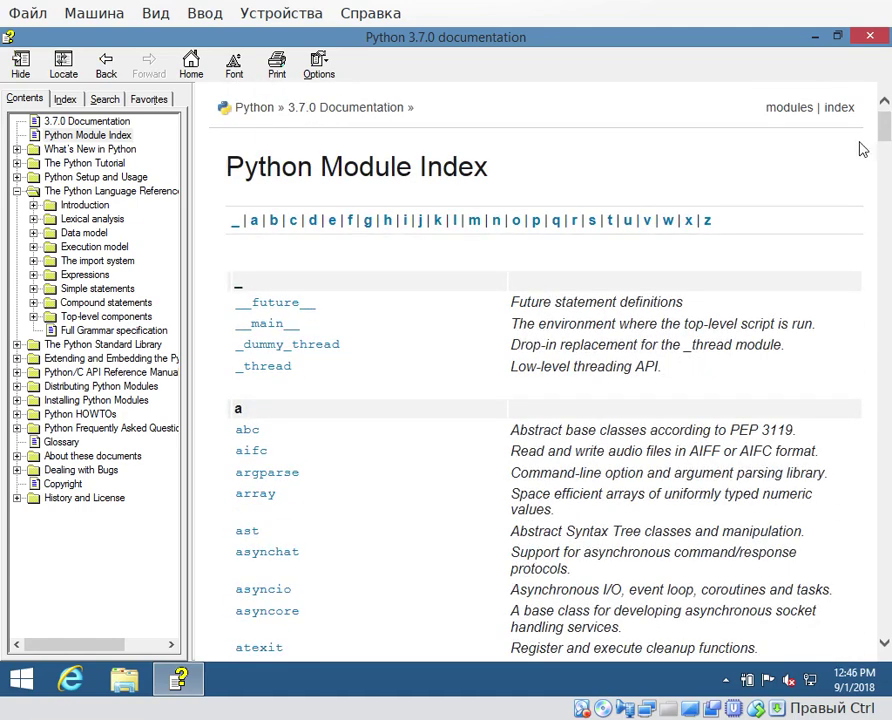
click(869, 37)
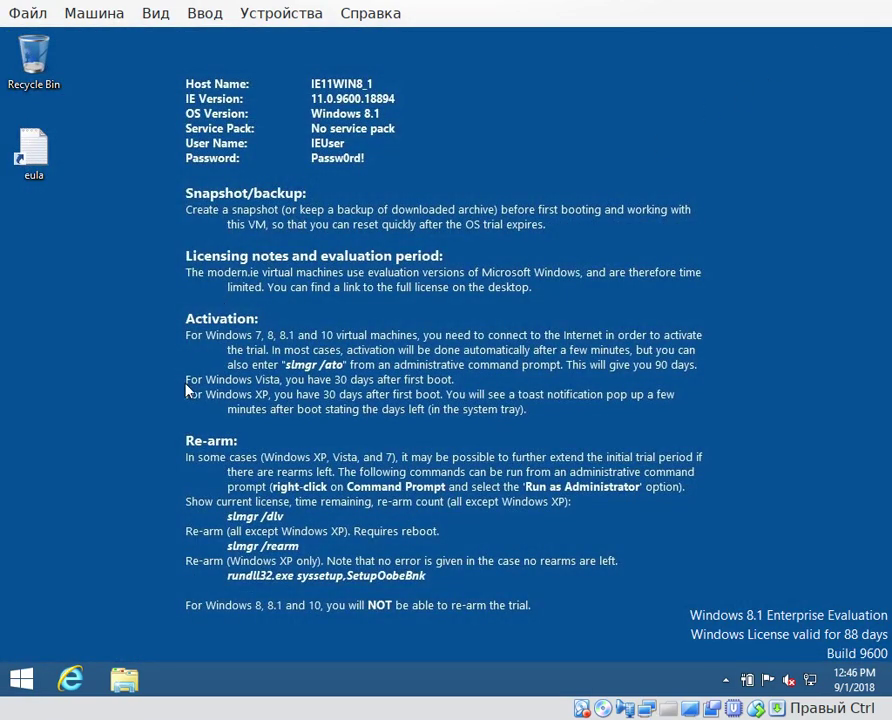
Step: Launch IDLE (Python 3.7 32-bit) from the full app list and evaluate "QQ" in its shell
click(20, 680)
click(116, 656)
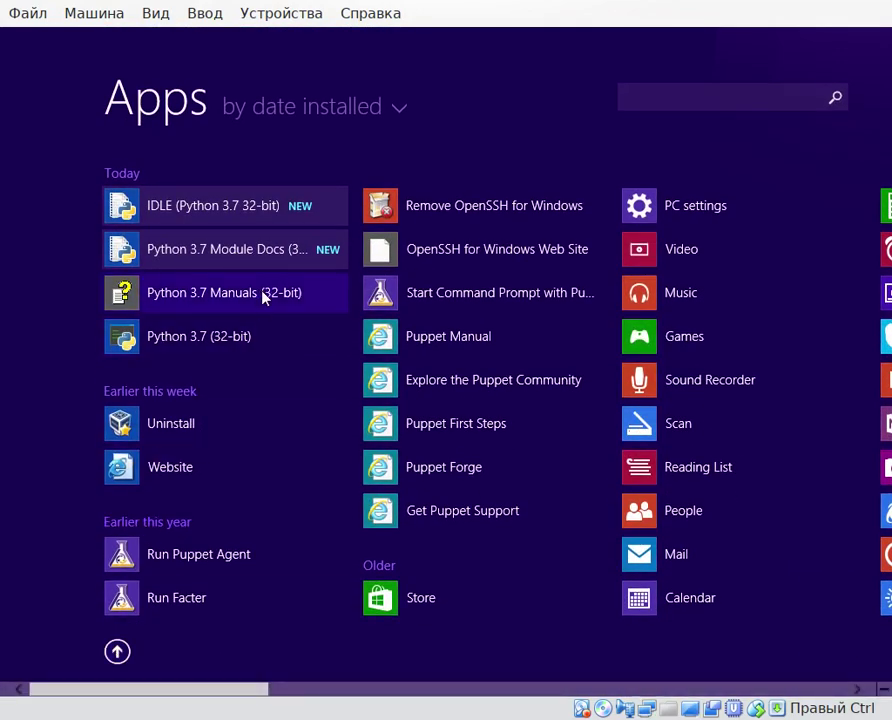
click(254, 219)
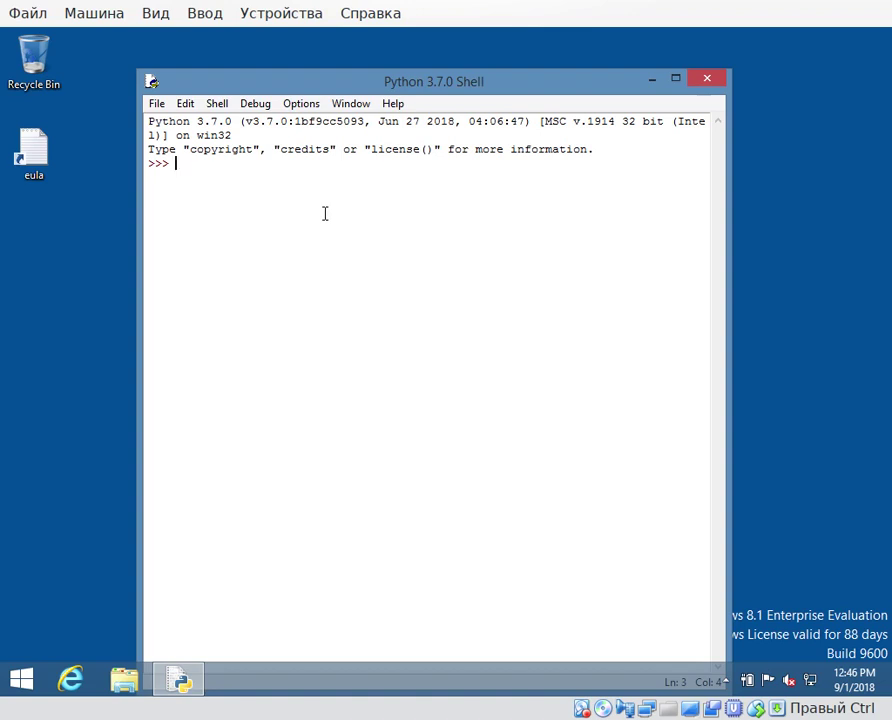
text("QQ")
key(Return)
Step: Create a new file in IDLE containing the line print("QQ")
click(157, 106)
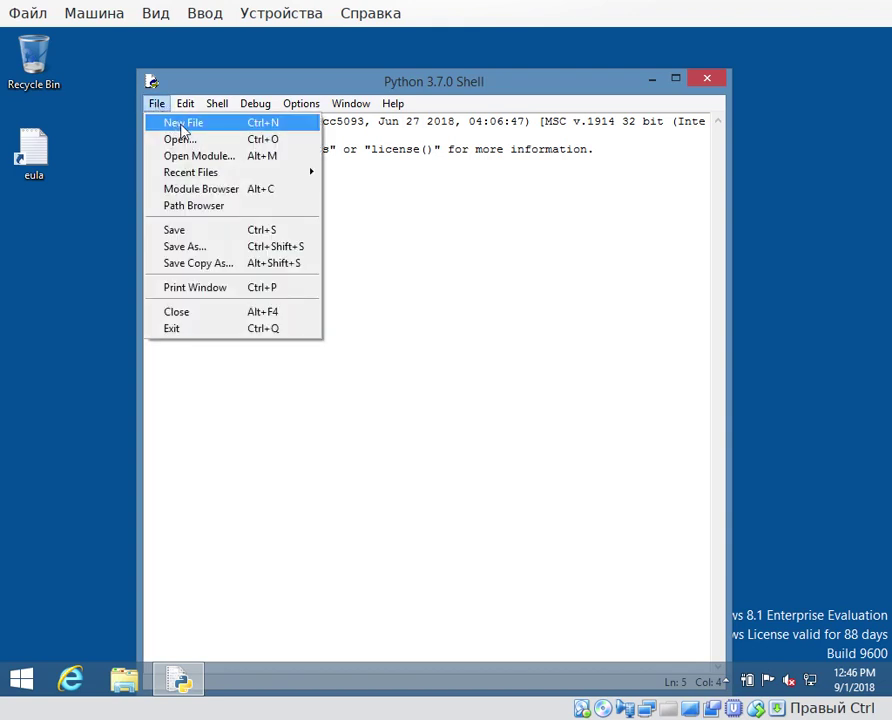
click(182, 124)
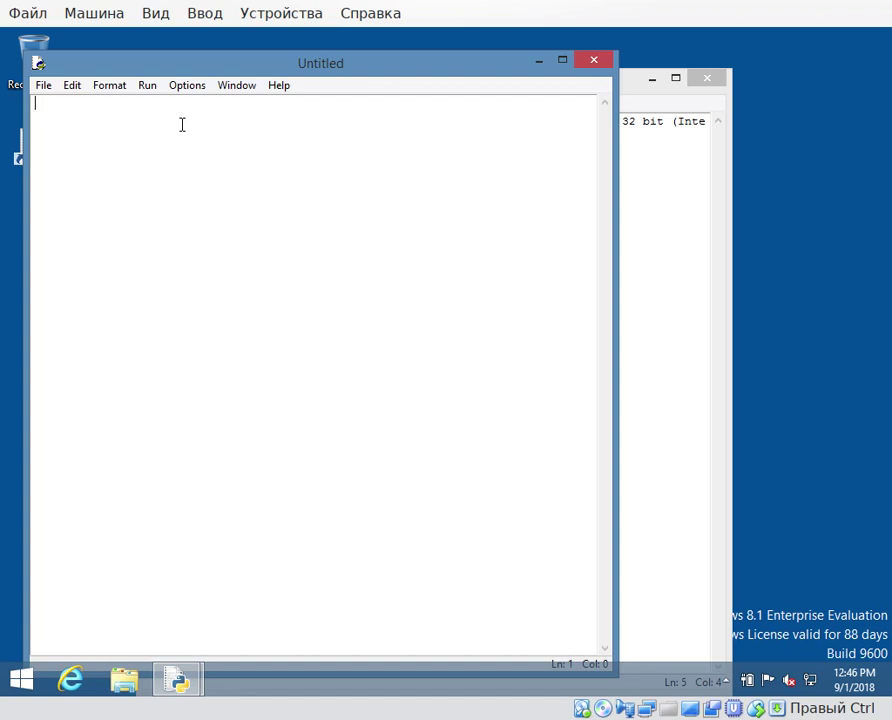
text(p)
key(BackSpace)
key(BackSpace)
text(int("QQ")
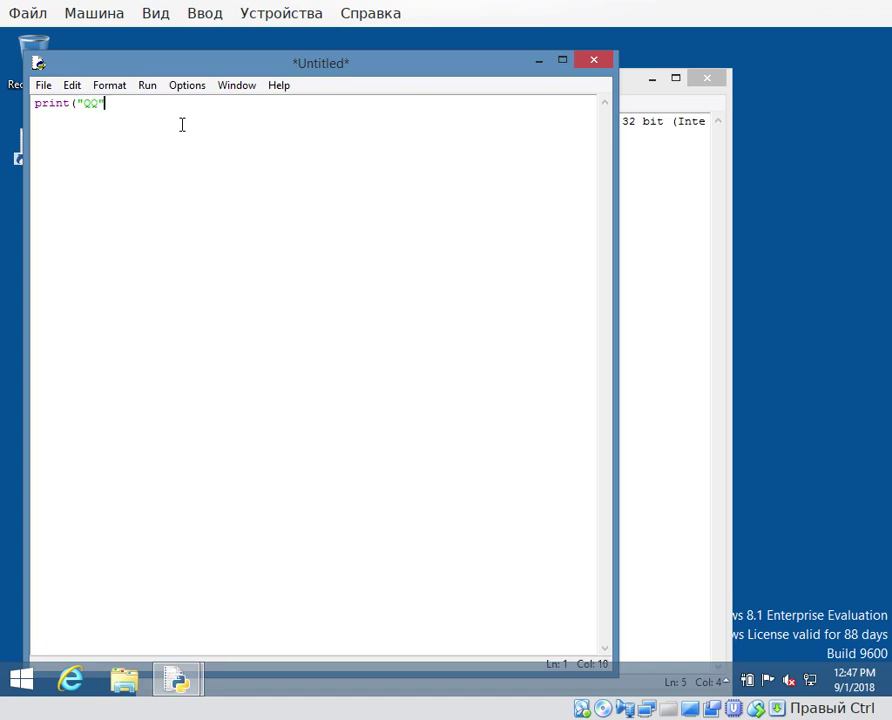
text())
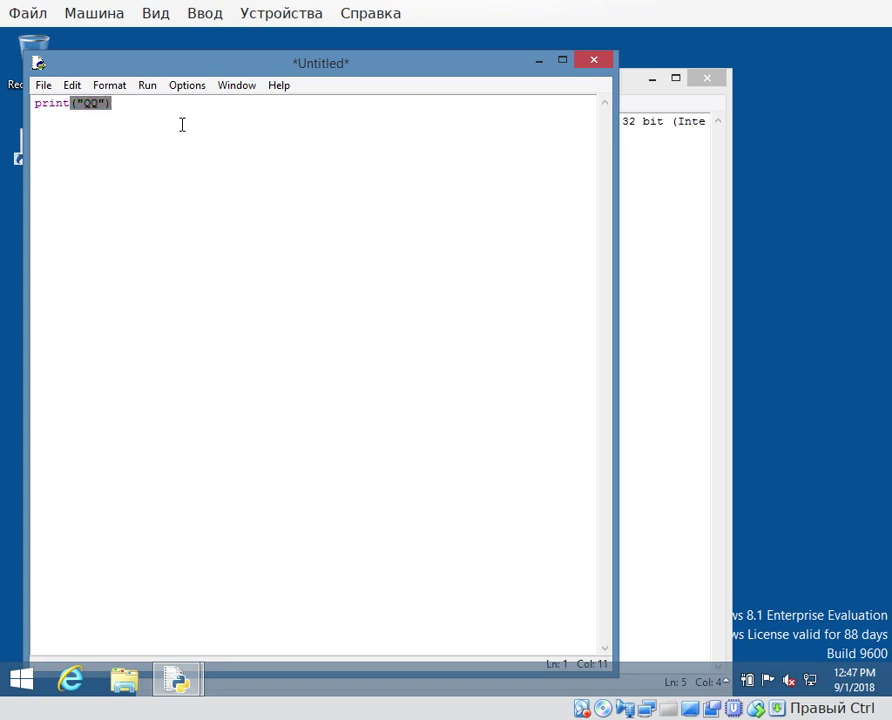
Step: Save the script as qq.py in the user's home folder
click(43, 87)
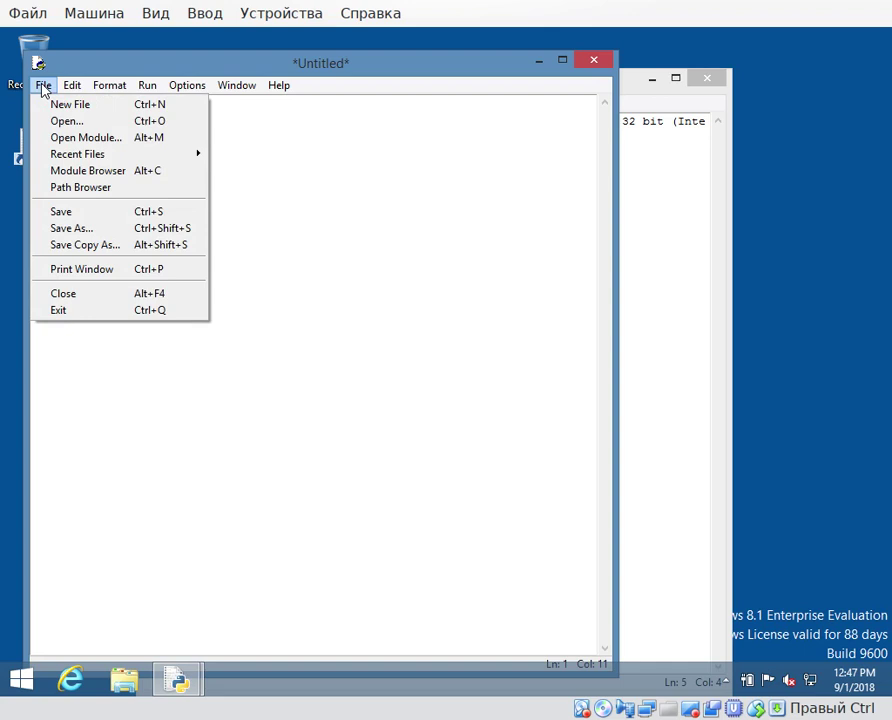
click(82, 213)
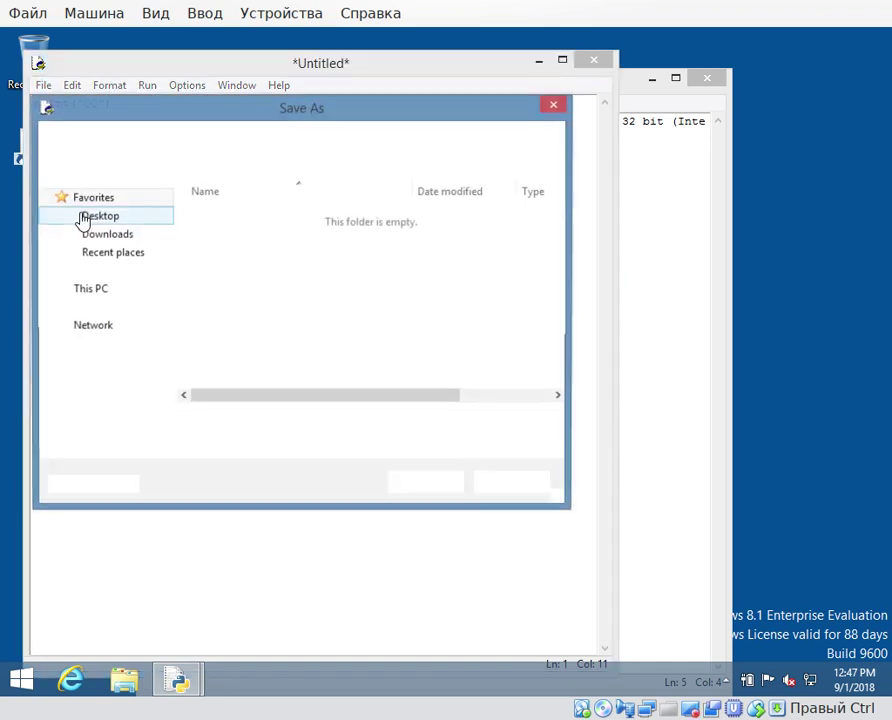
double_click(464, 111)
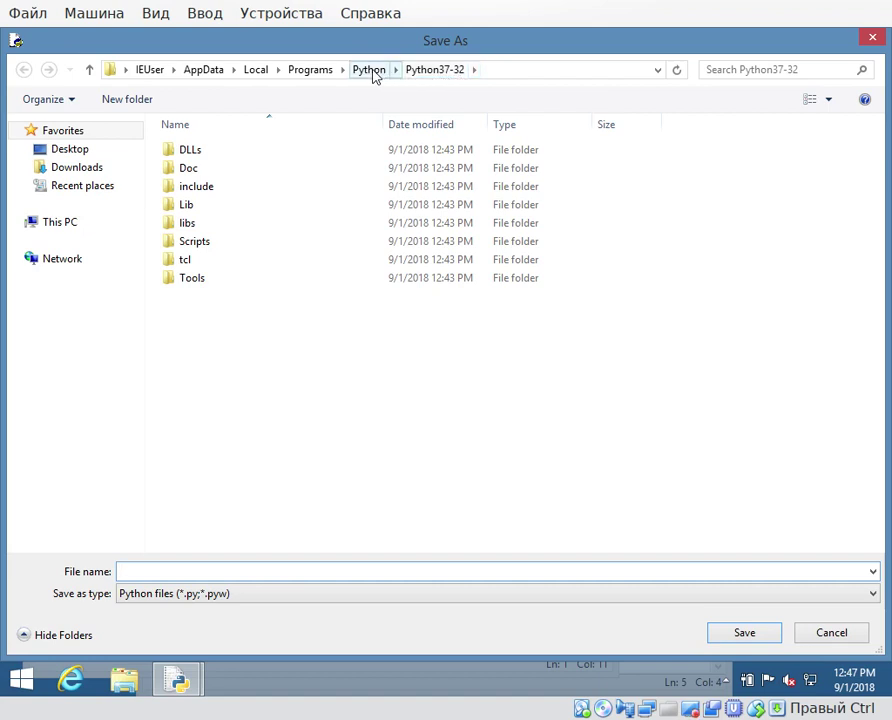
click(152, 81)
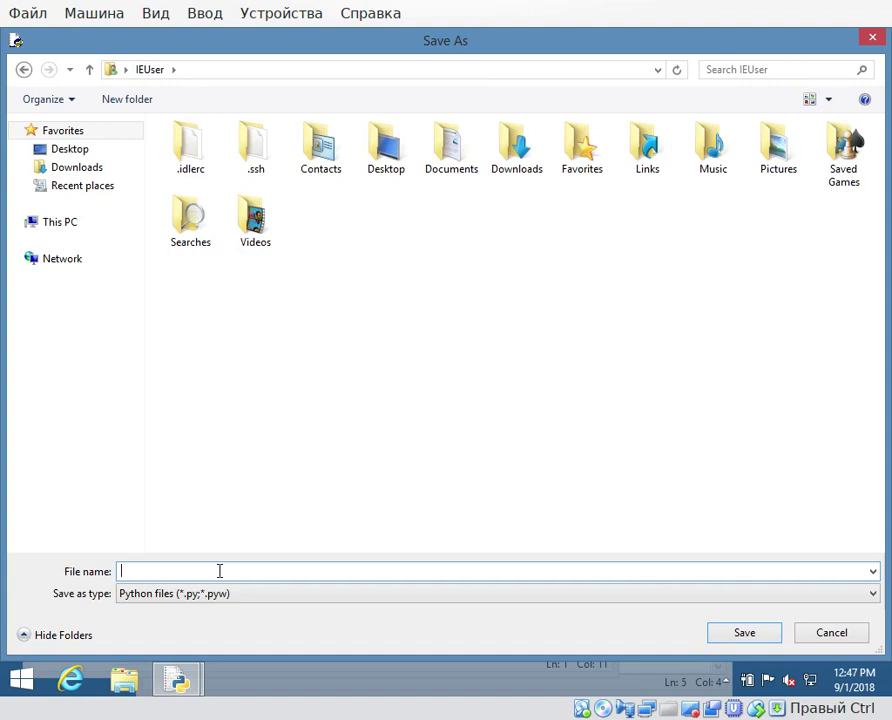
text(qq.py)
key(Return)
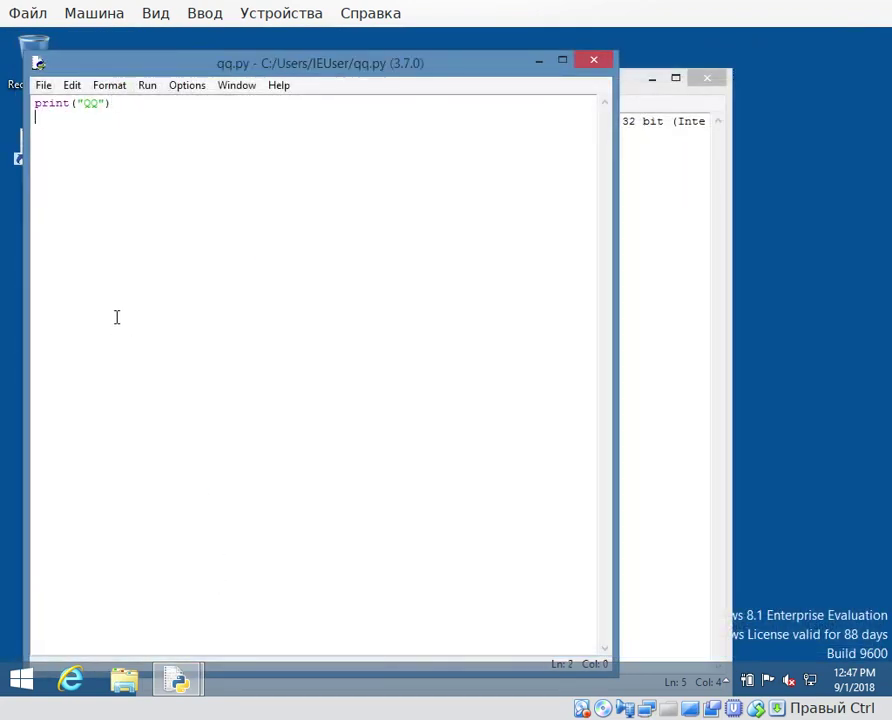
Step: Run the qq.py module from IDLE, and close both the shell and the editor windows
click(153, 92)
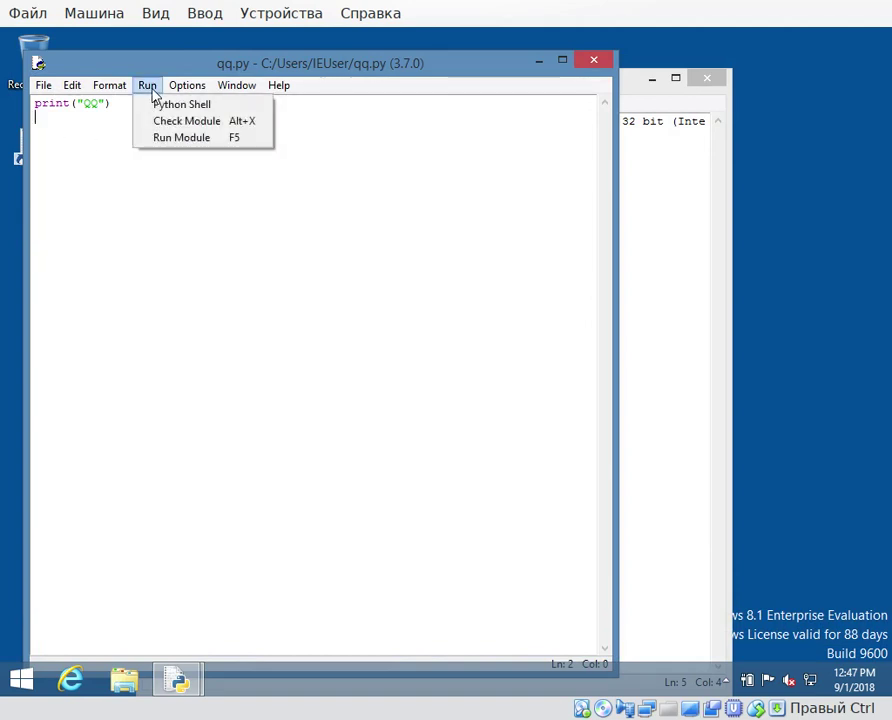
click(194, 140)
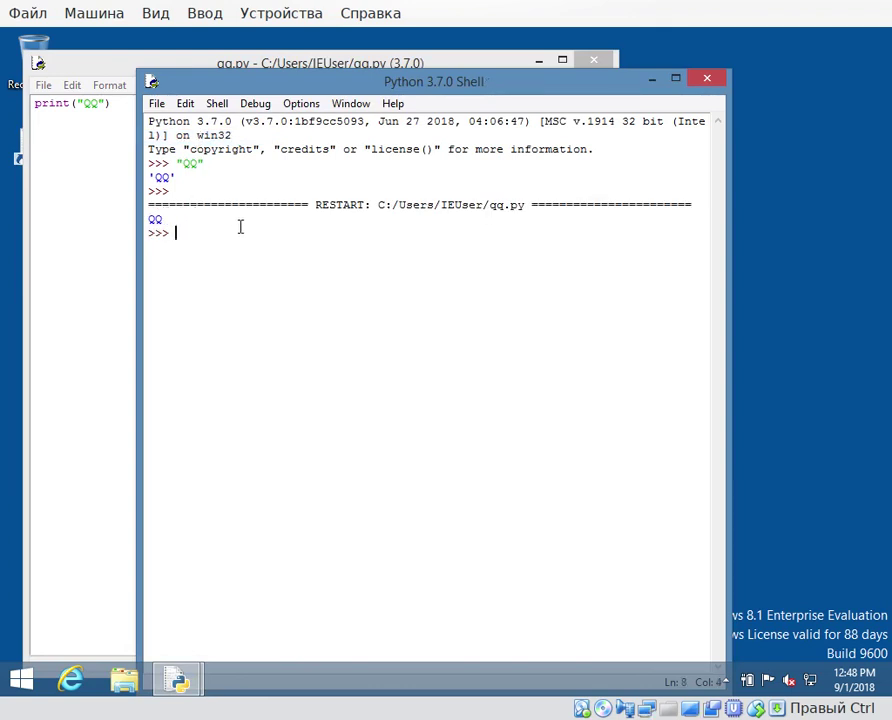
click(708, 85)
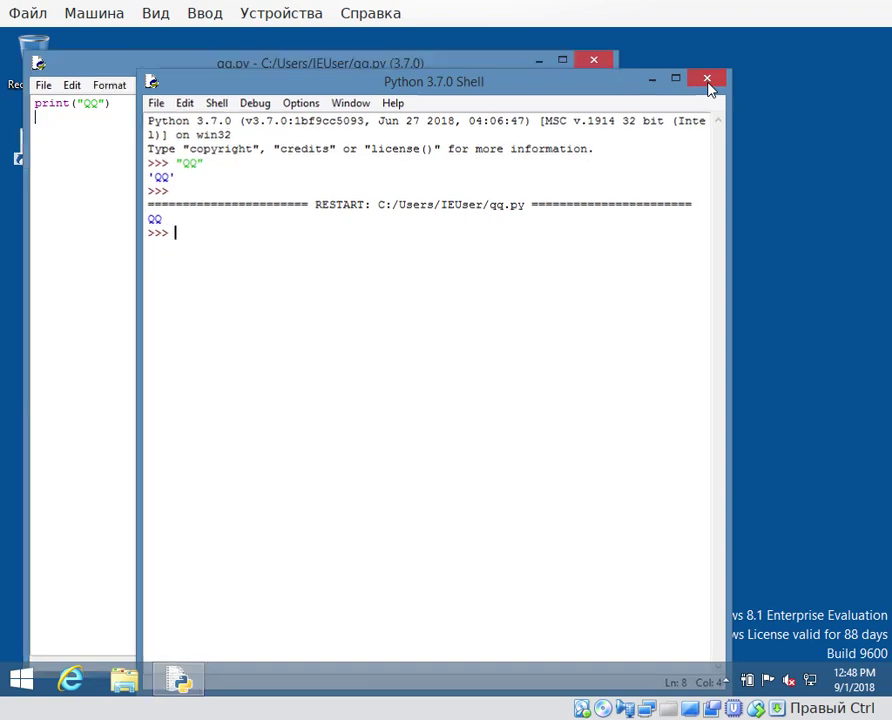
click(605, 64)
Step: Open Command Prompt from the full app list, start the interpreter with python, and leave it with exit()
click(18, 680)
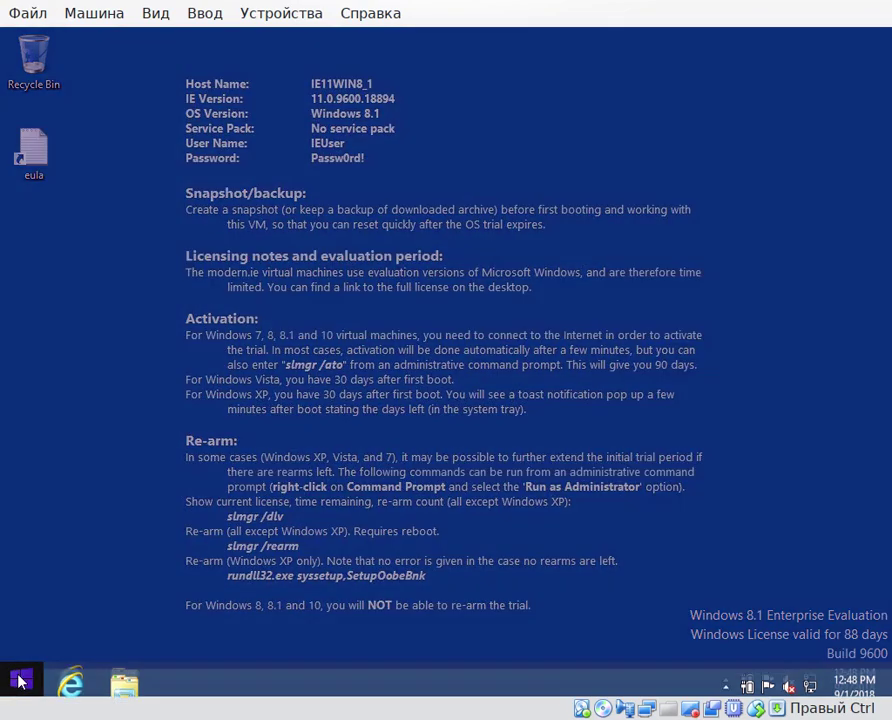
click(117, 651)
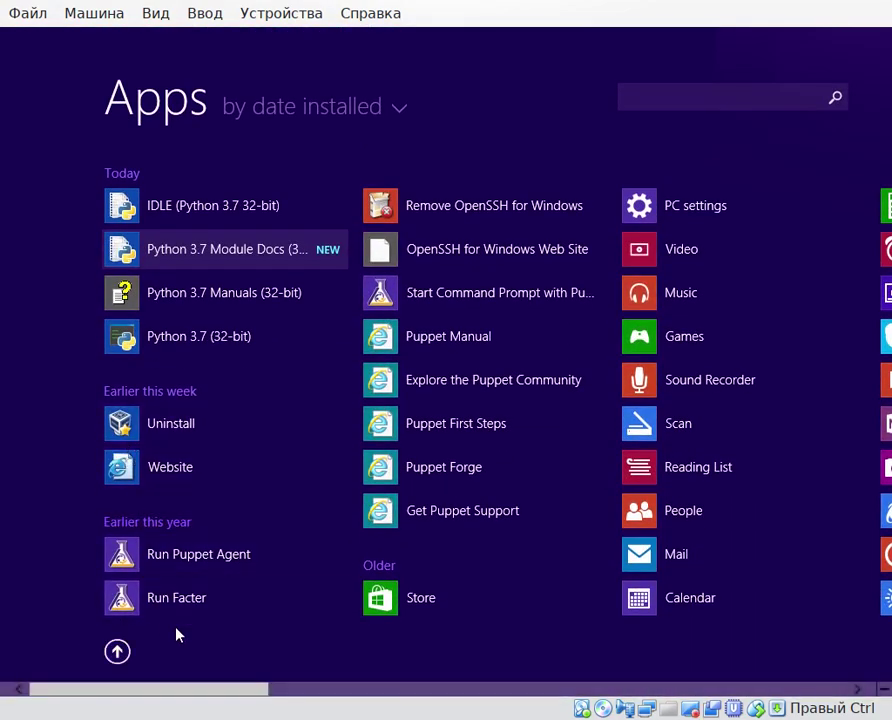
drag(196, 692, 650, 705)
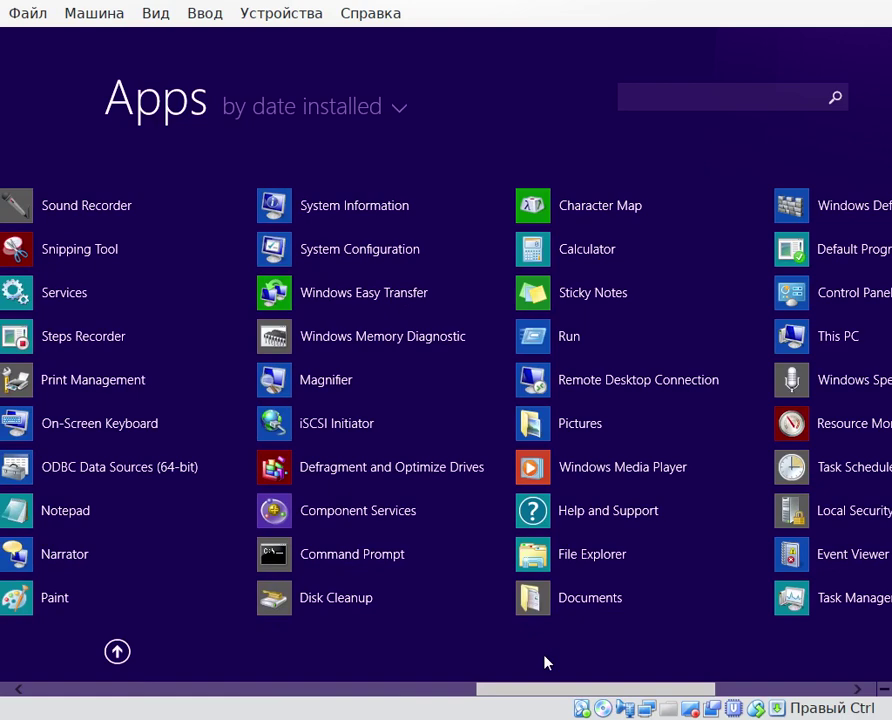
click(370, 570)
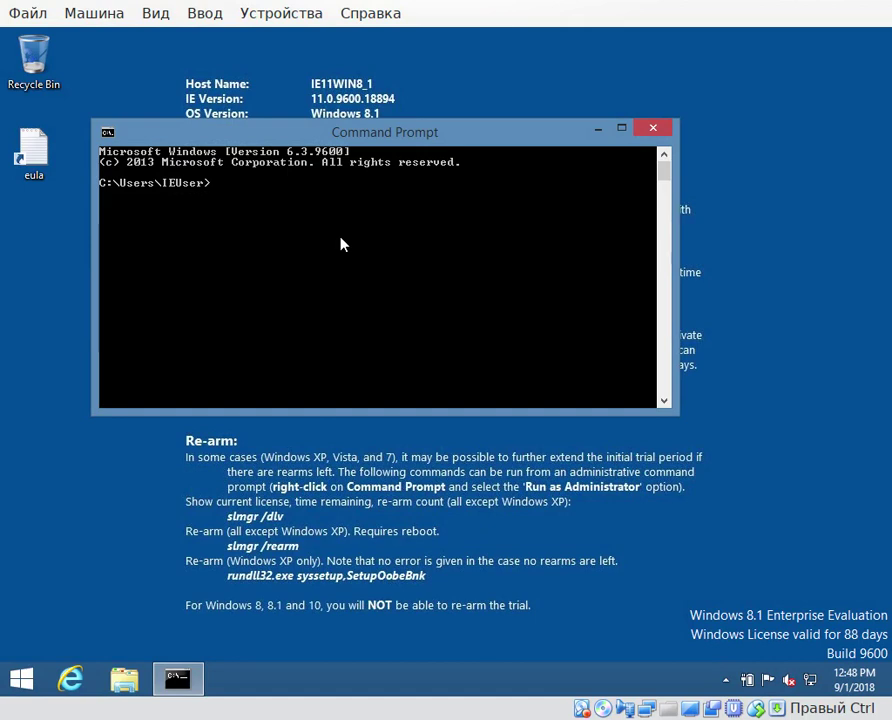
text(python)
key(Return)
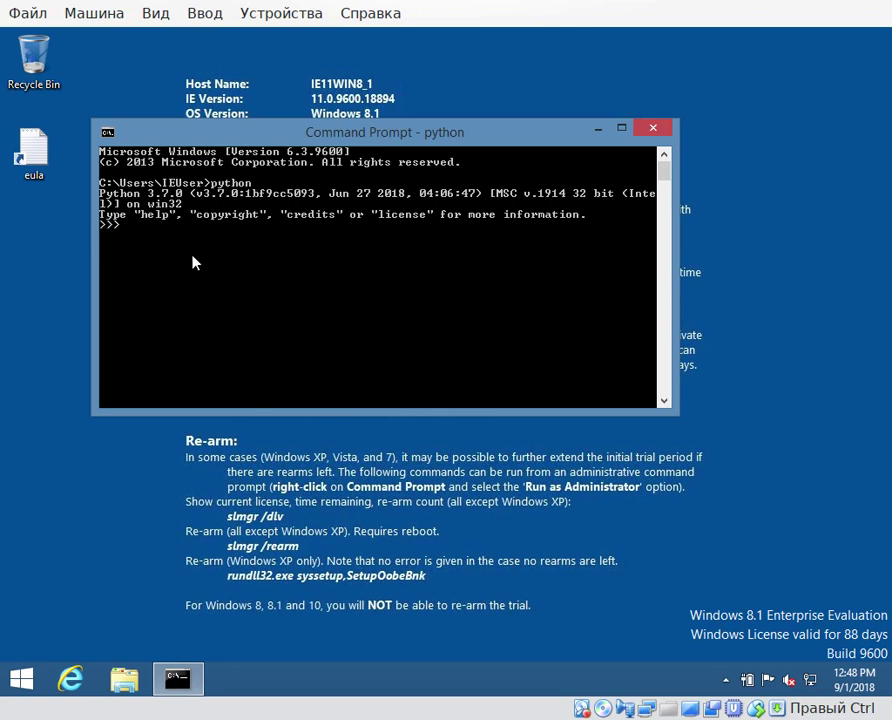
text(exit())
key(Return)
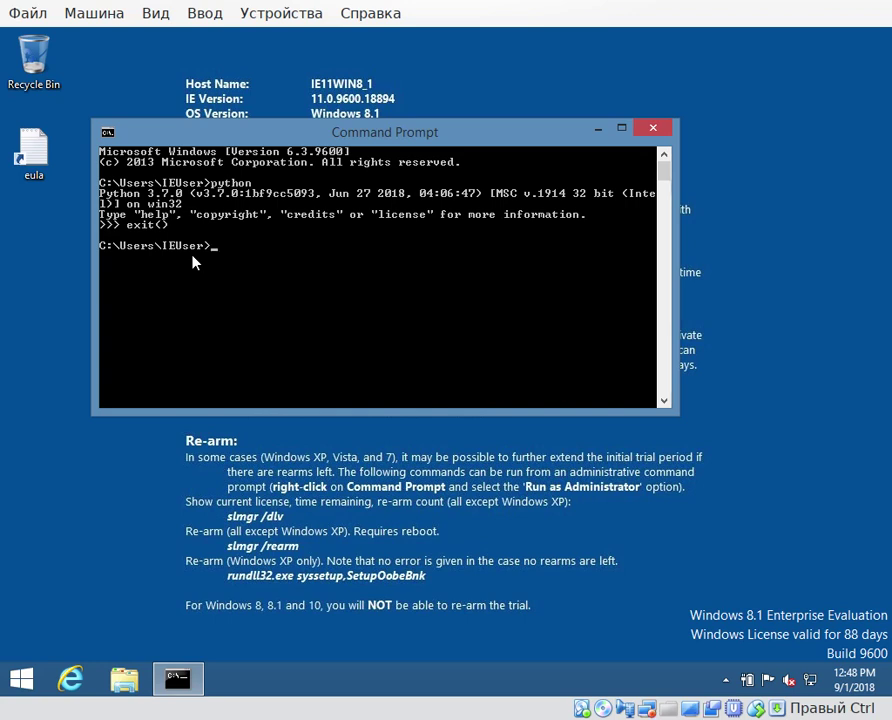
Step: List the home folder's contents with dir and run the script with python qq.py
text(dir)
key(Return)
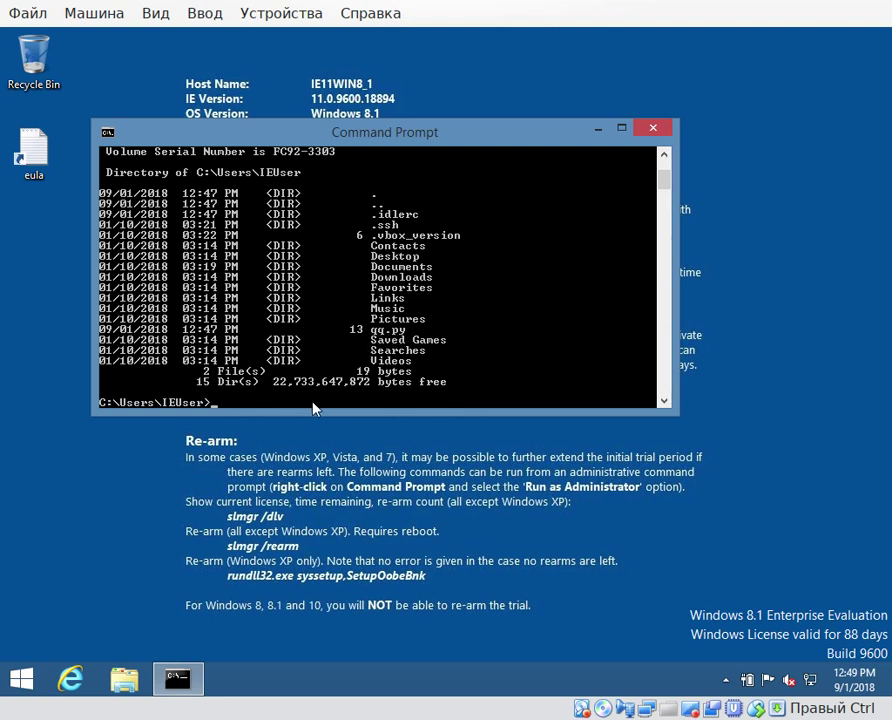
text(python qq.py)
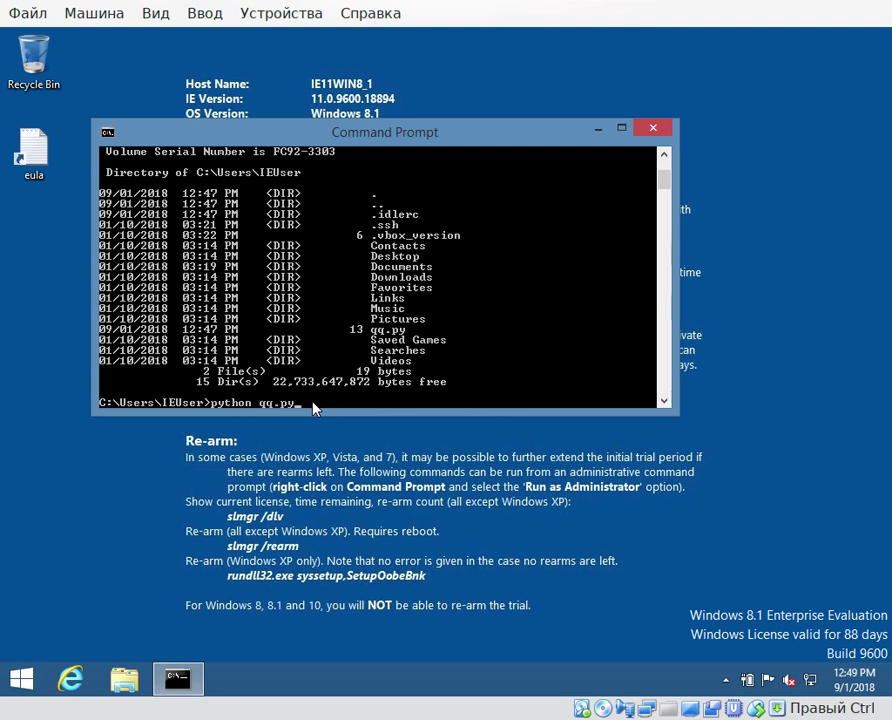
key(Return)
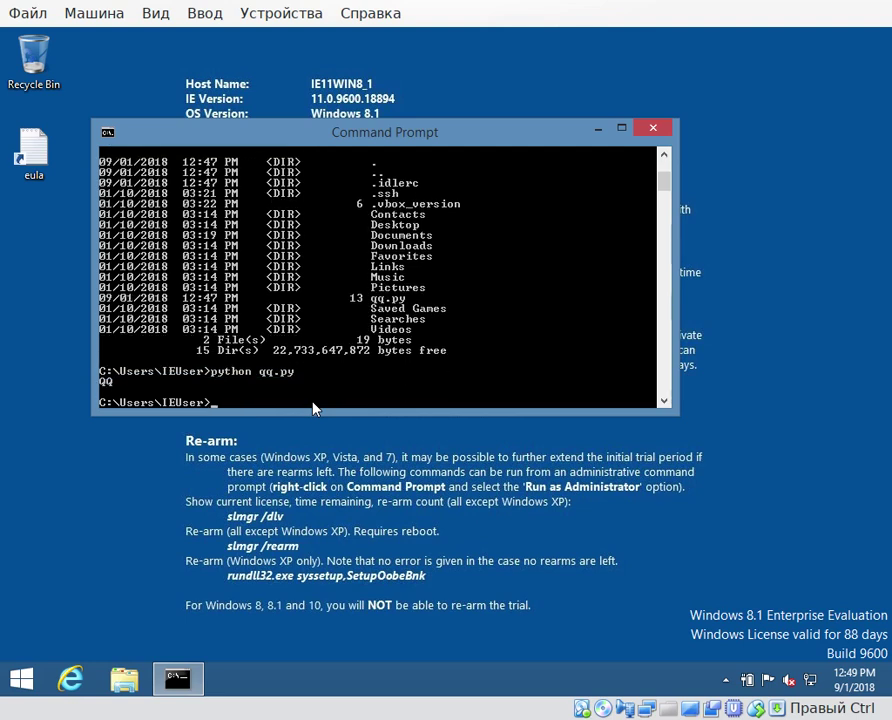